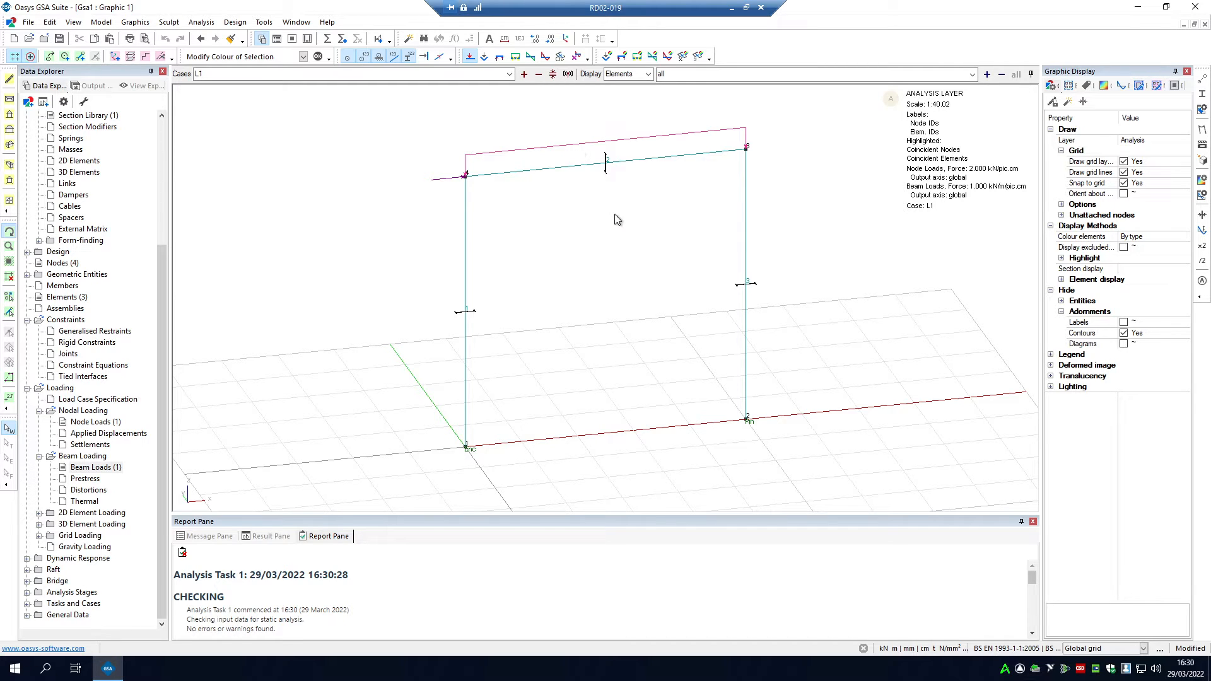
Step: Annotate the portal frame's horizontal node load and the top beam's distributed load with their values
drag(600, 248, 600, 174)
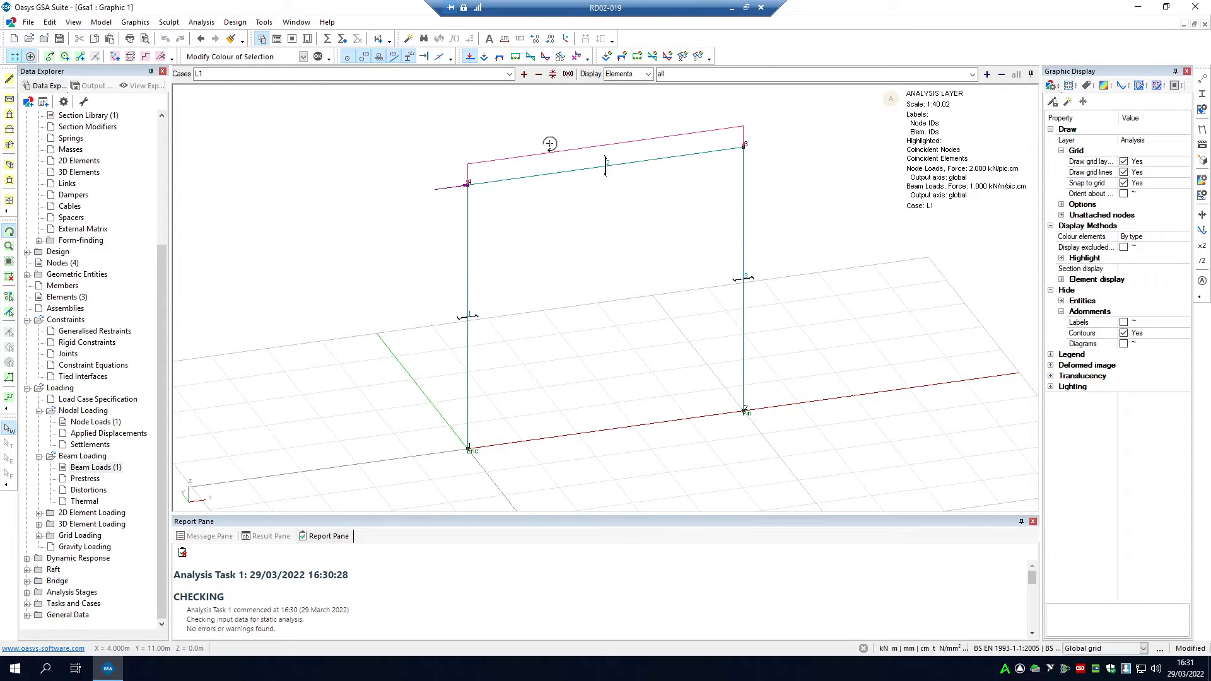
drag(693, 300, 656, 296)
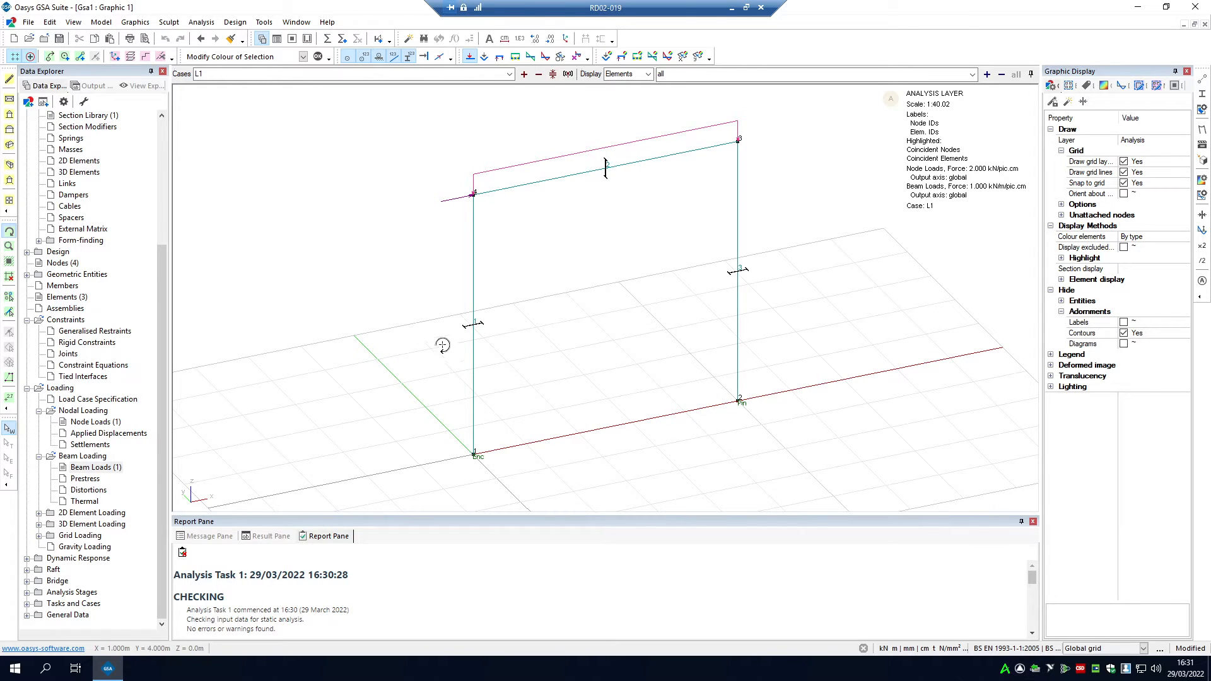
drag(443, 345, 497, 143)
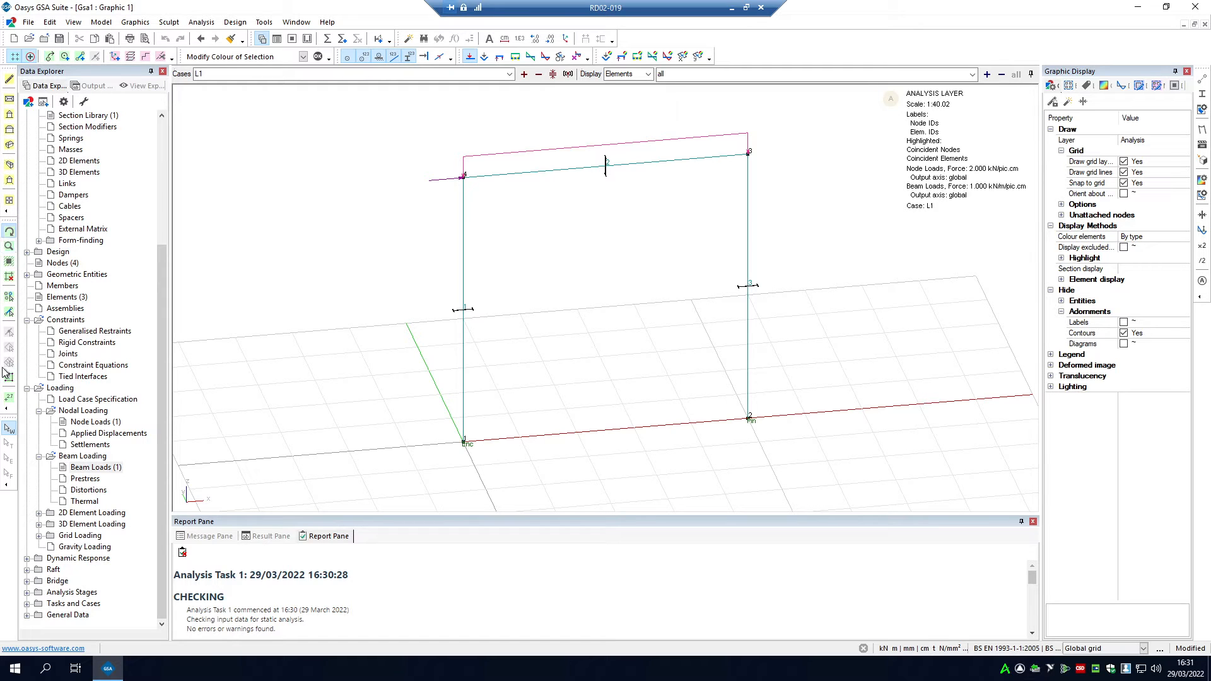
click(8, 399)
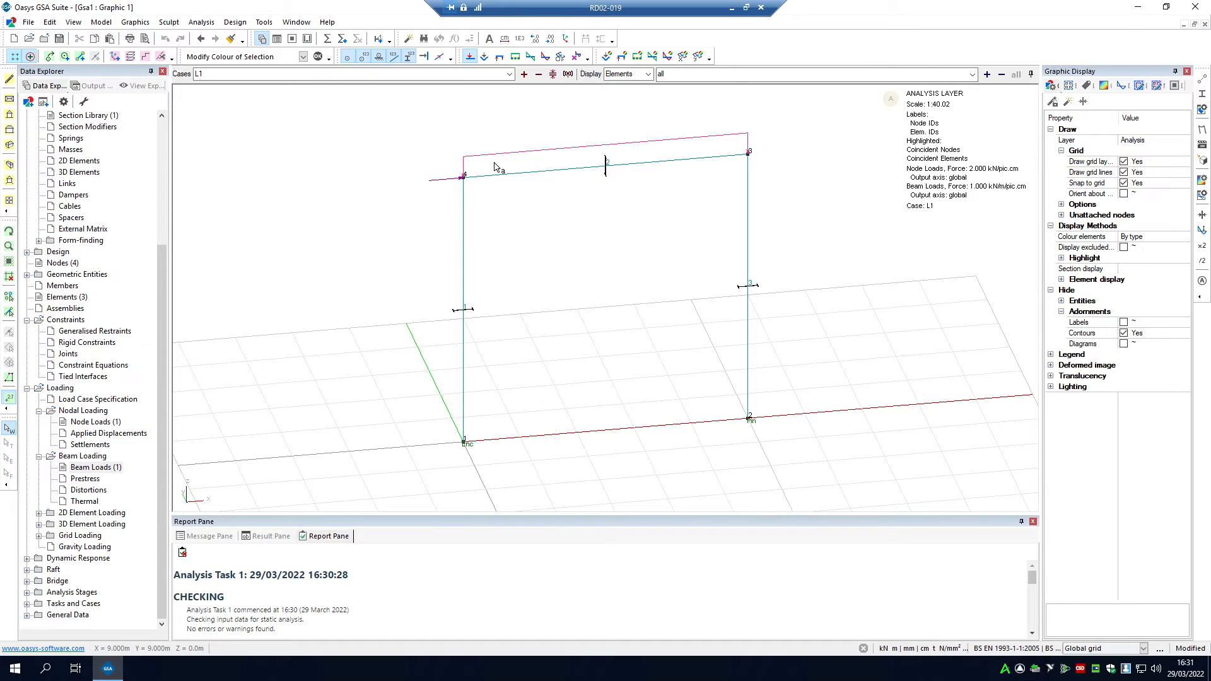
drag(438, 180, 483, 198)
drag(500, 166, 785, 196)
drag(610, 159, 530, 126)
drag(434, 122, 776, 190)
mouse_move(767, 114)
mouse_down()
mouse_move(700, 157)
mouse_move(449, 191)
mouse_up()
drag(329, 127, 811, 352)
Step: Run the static analysis and check its report for errors or warnings
click(328, 40)
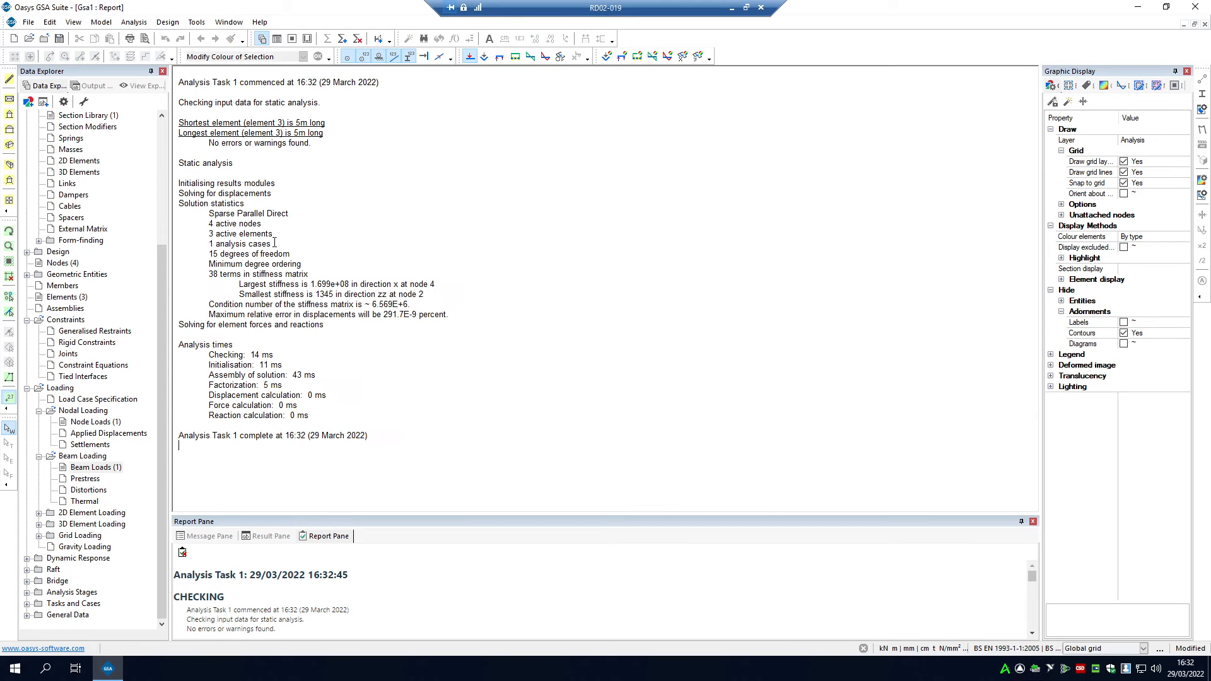
drag(209, 144, 312, 147)
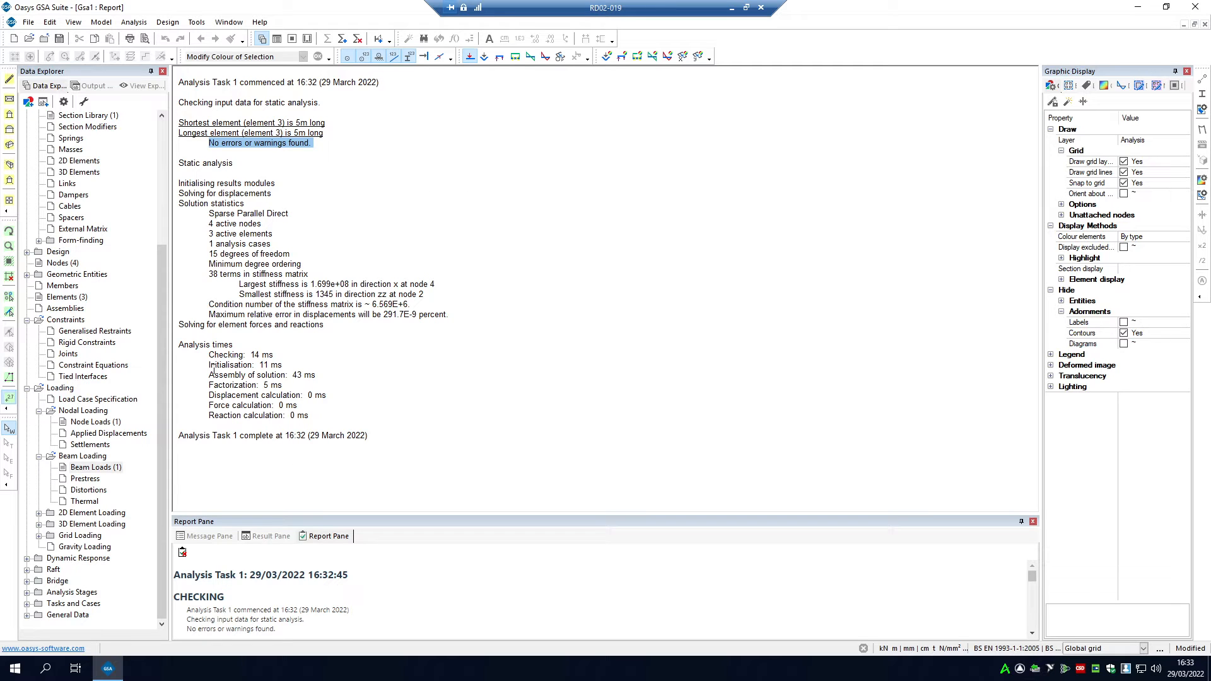
Step: Turn on the resolved displacement |U| diagrams for Analysis case 1 in the graphic view of the frame
click(9, 146)
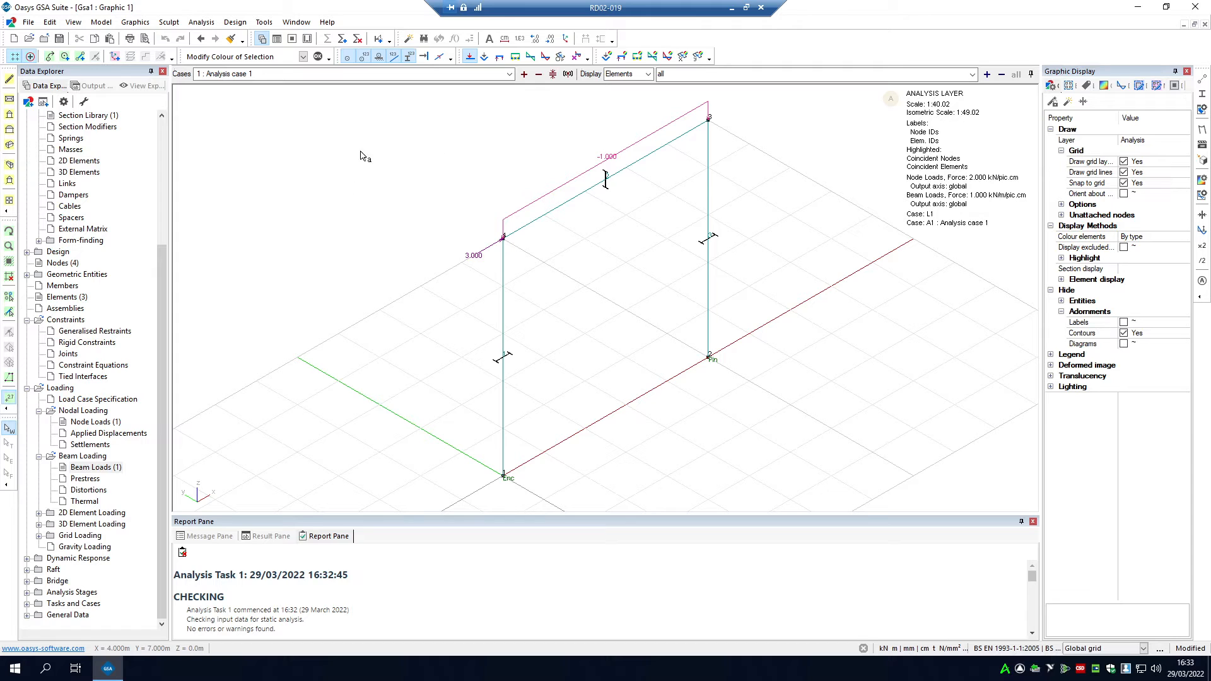
click(9, 234)
drag(634, 387, 605, 370)
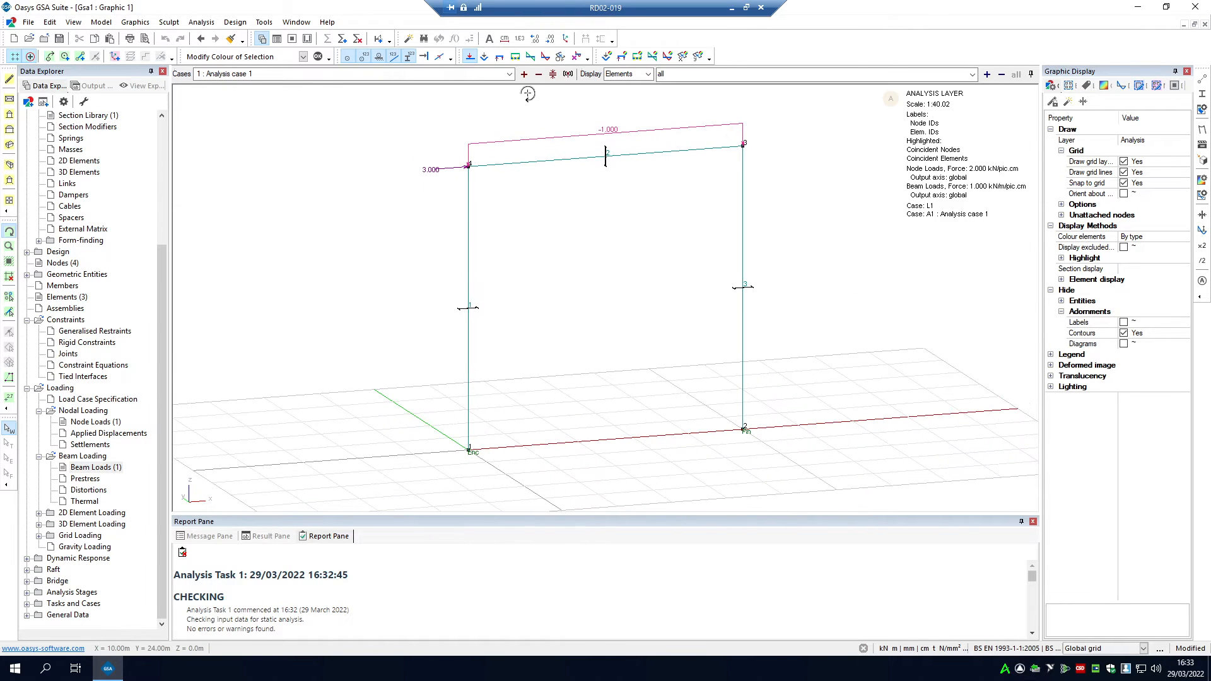
click(485, 56)
drag(698, 330, 674, 321)
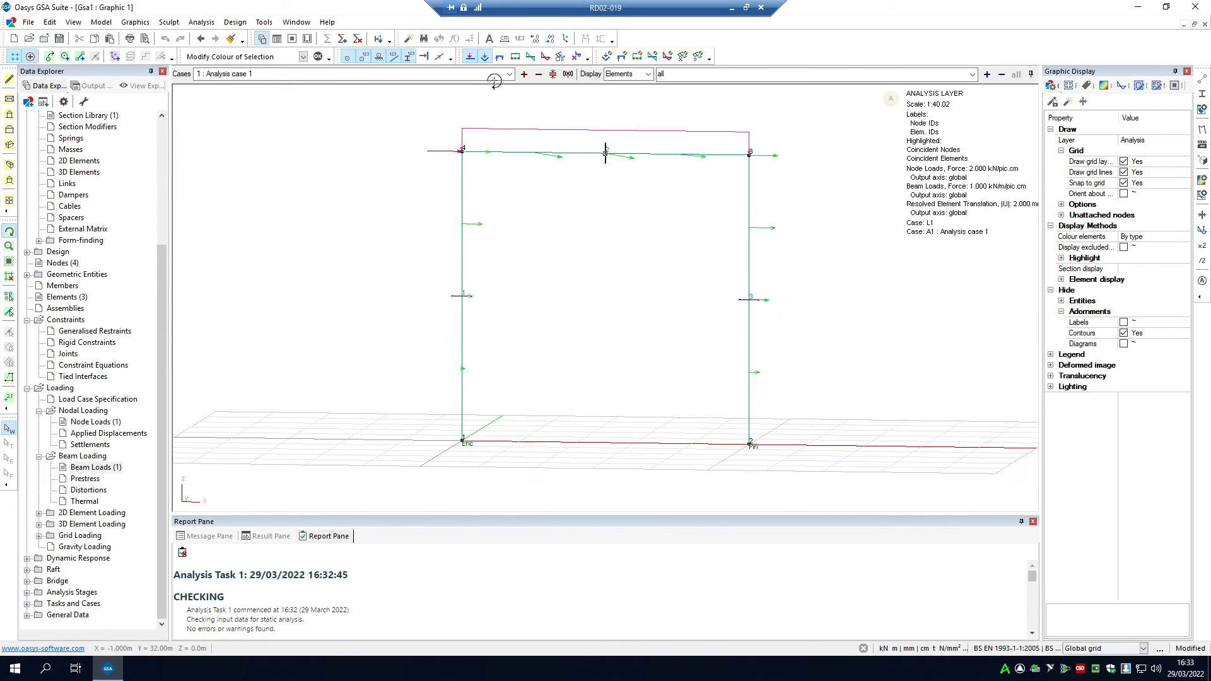
Step: Hide the load diagrams and the element axes so only the displacement vectors are drawn on the frame
click(470, 57)
click(470, 57)
click(470, 57)
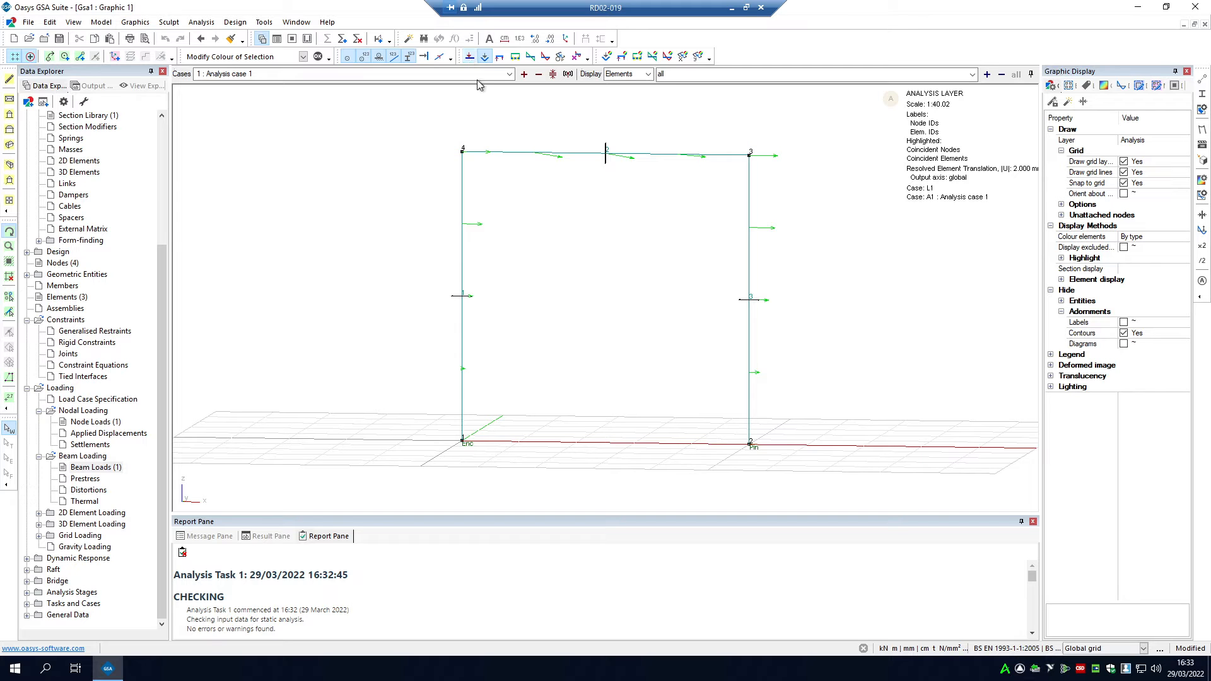
drag(637, 325, 640, 287)
click(409, 57)
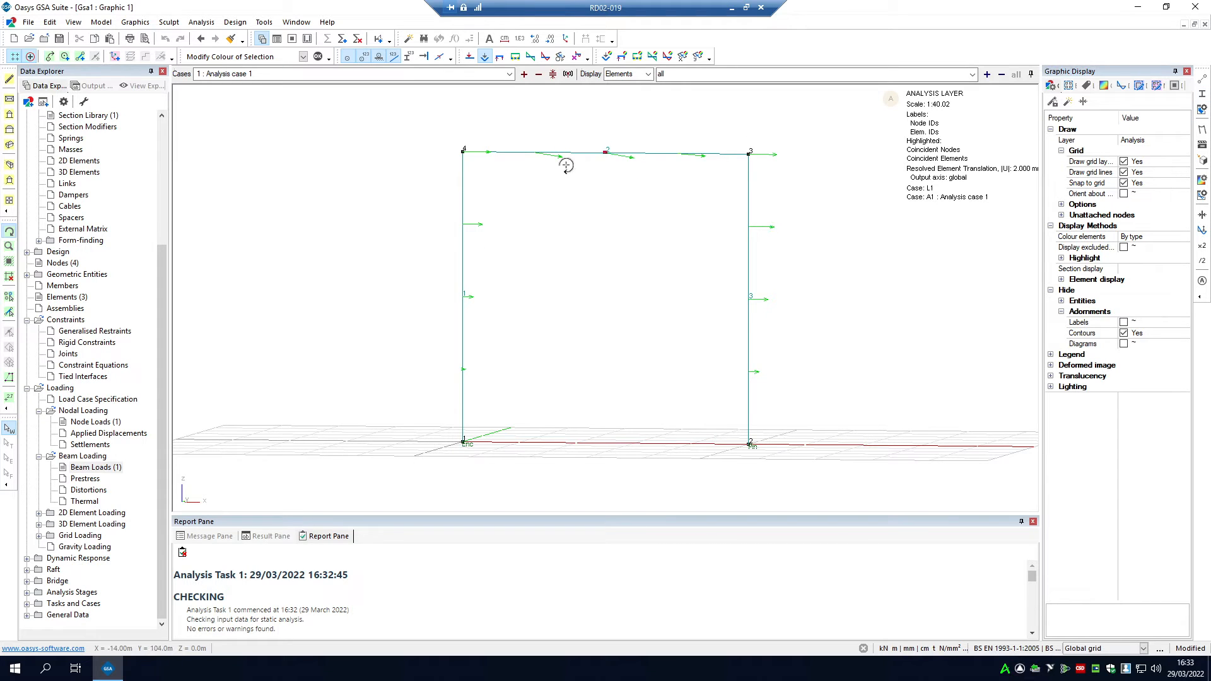
Step: Display the frame's deformed shape over its original outline
click(1202, 131)
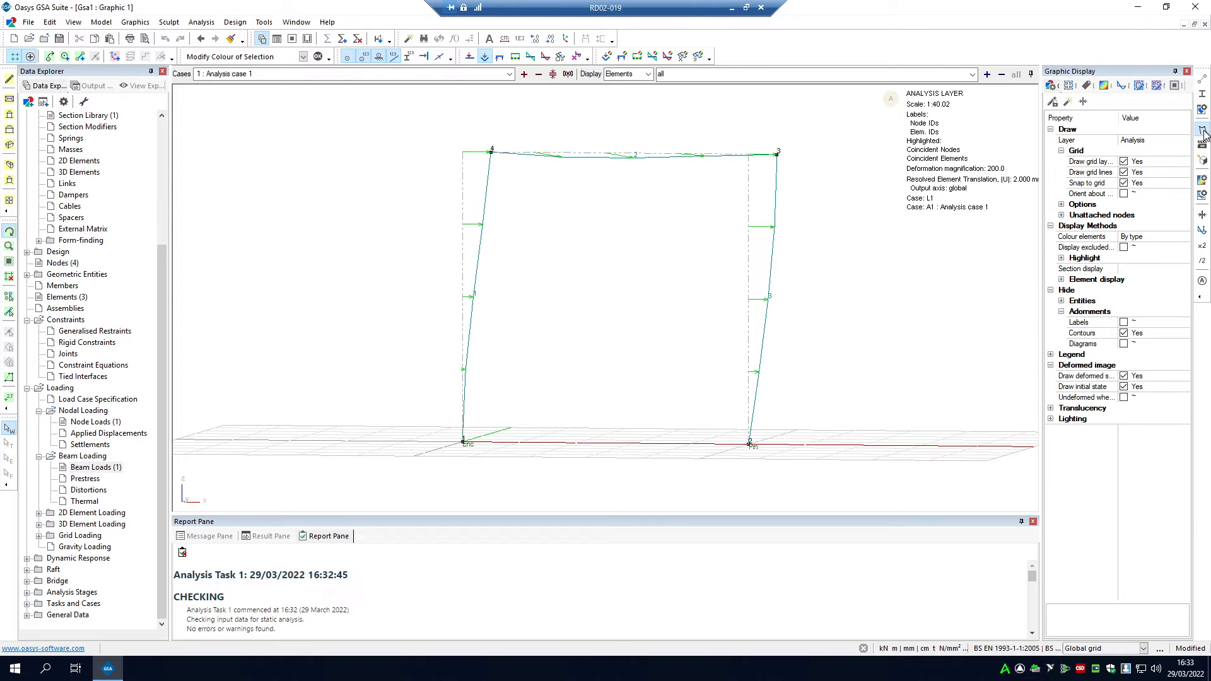
drag(773, 274, 990, 230)
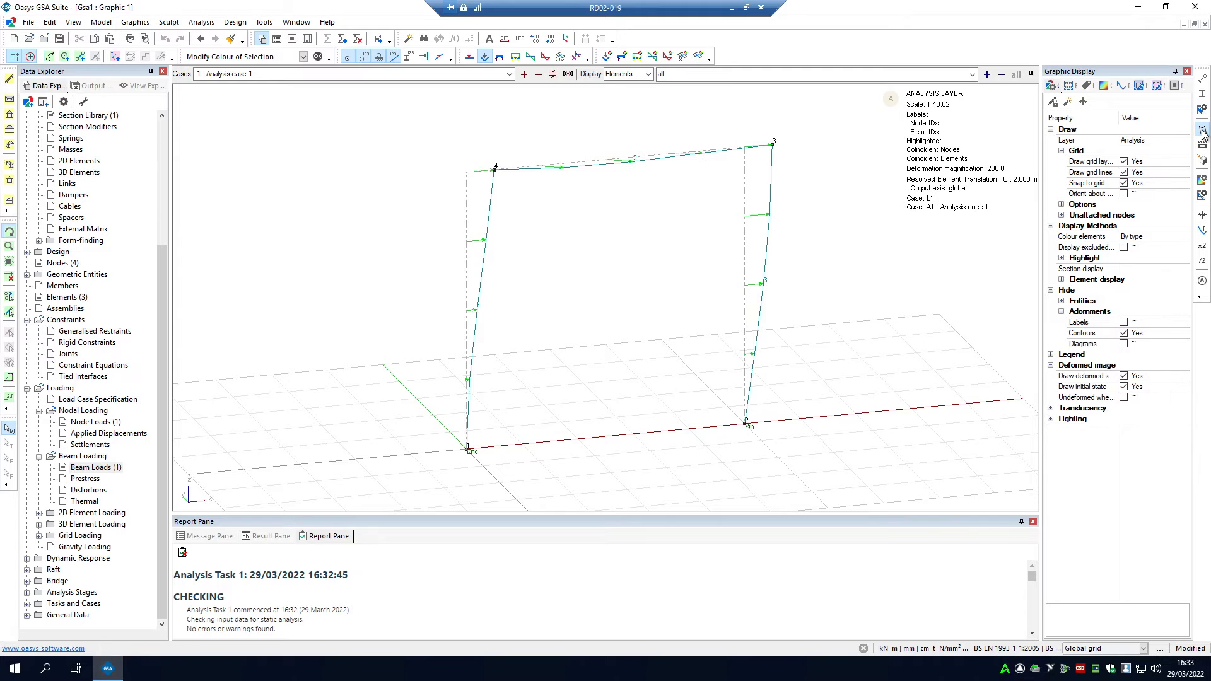
drag(858, 241, 858, 231)
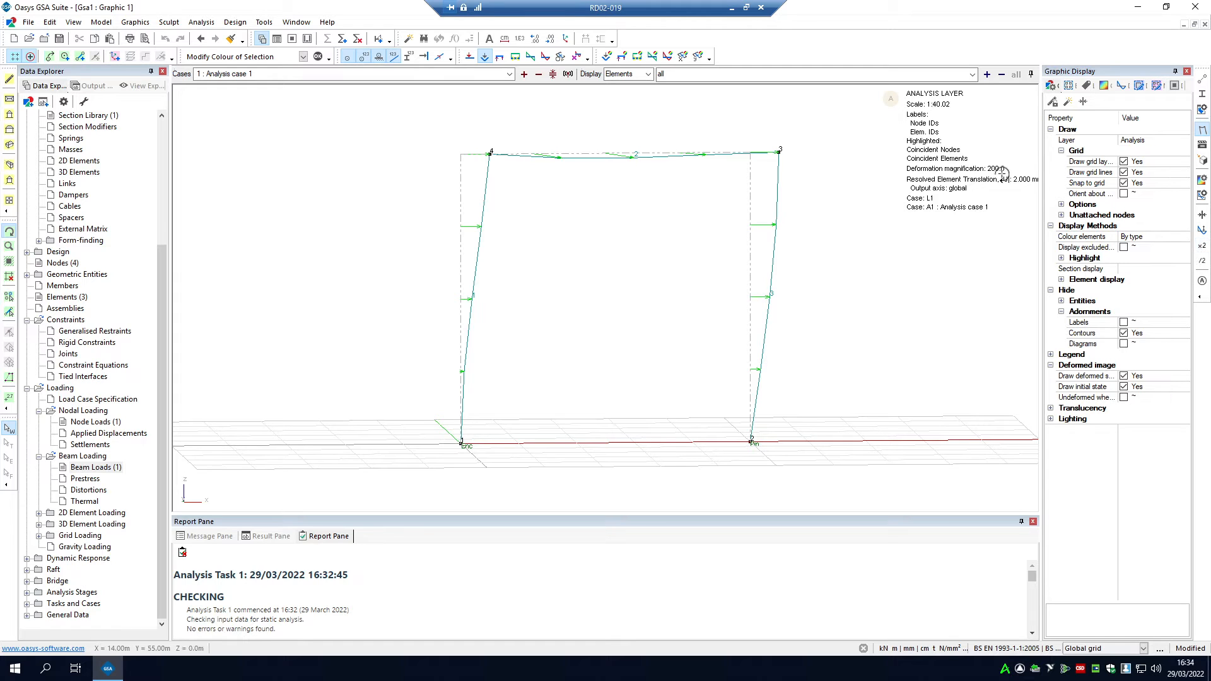
Step: Try larger and smaller deformation magnifications, including 400 and 25, and return the deformed shape to 200
click(1201, 246)
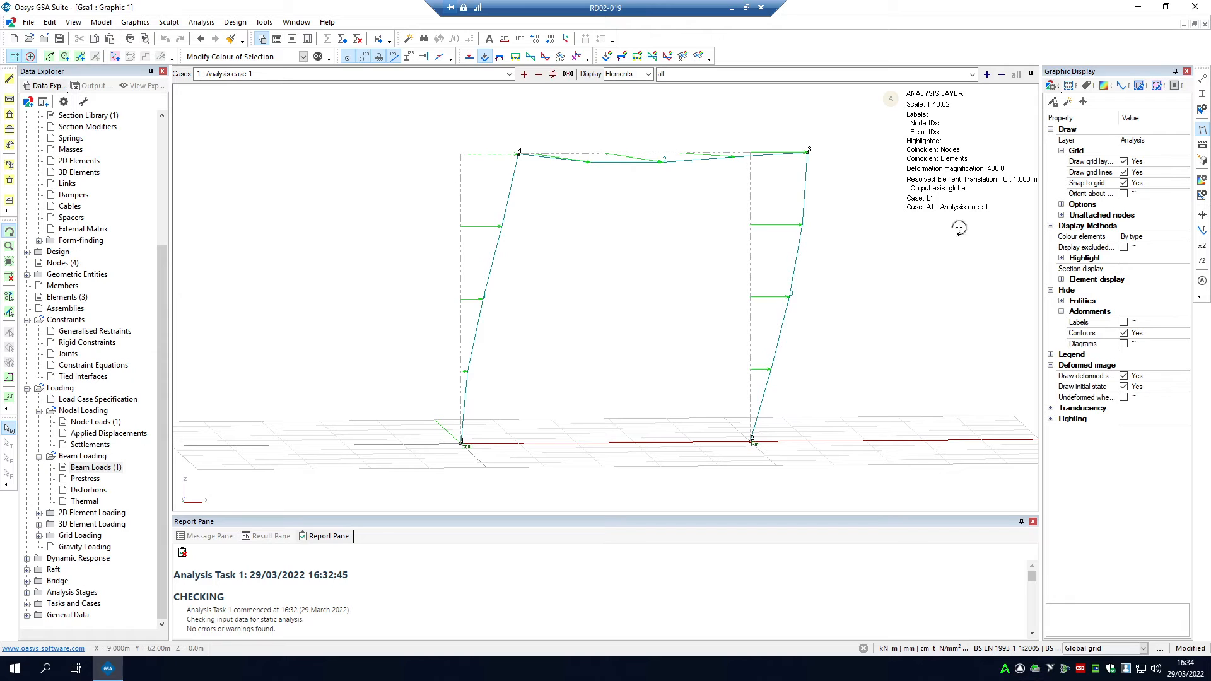
click(1202, 262)
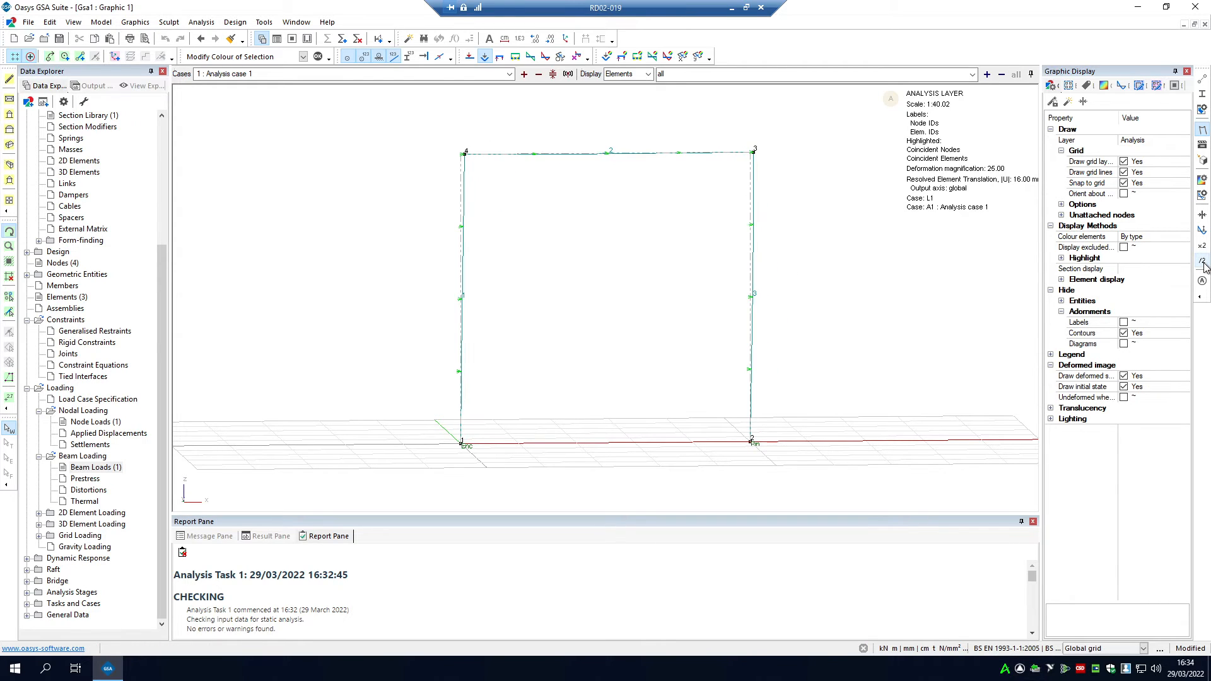
click(1203, 264)
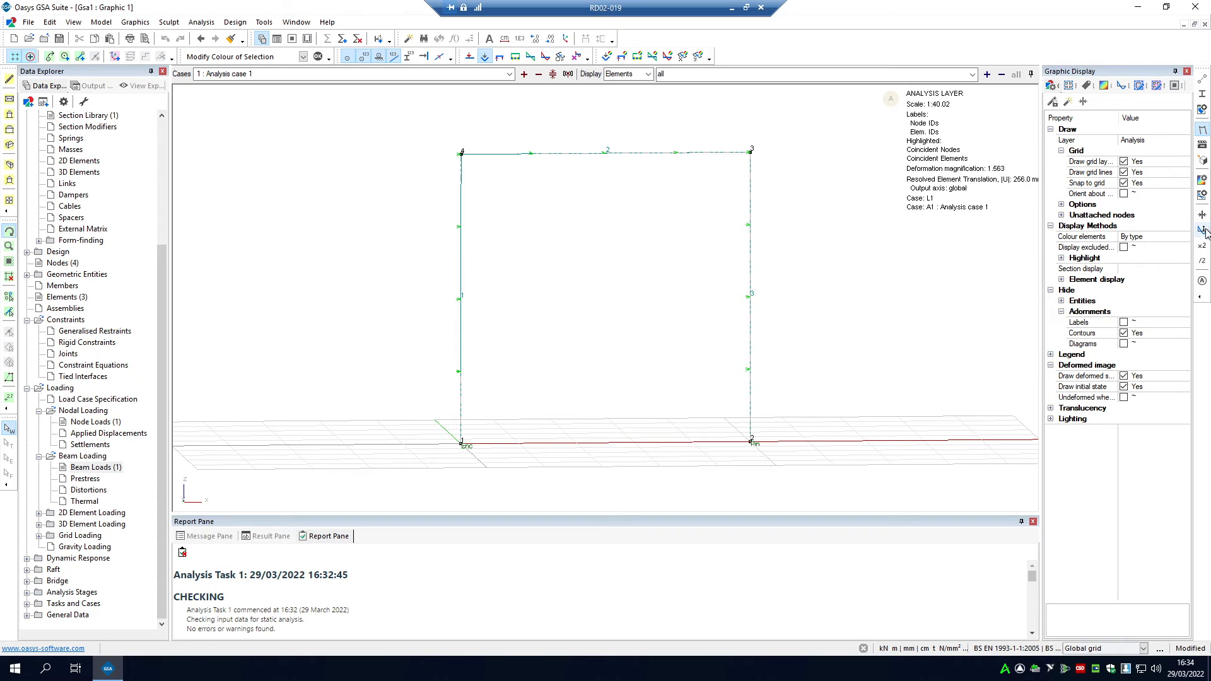
click(1203, 250)
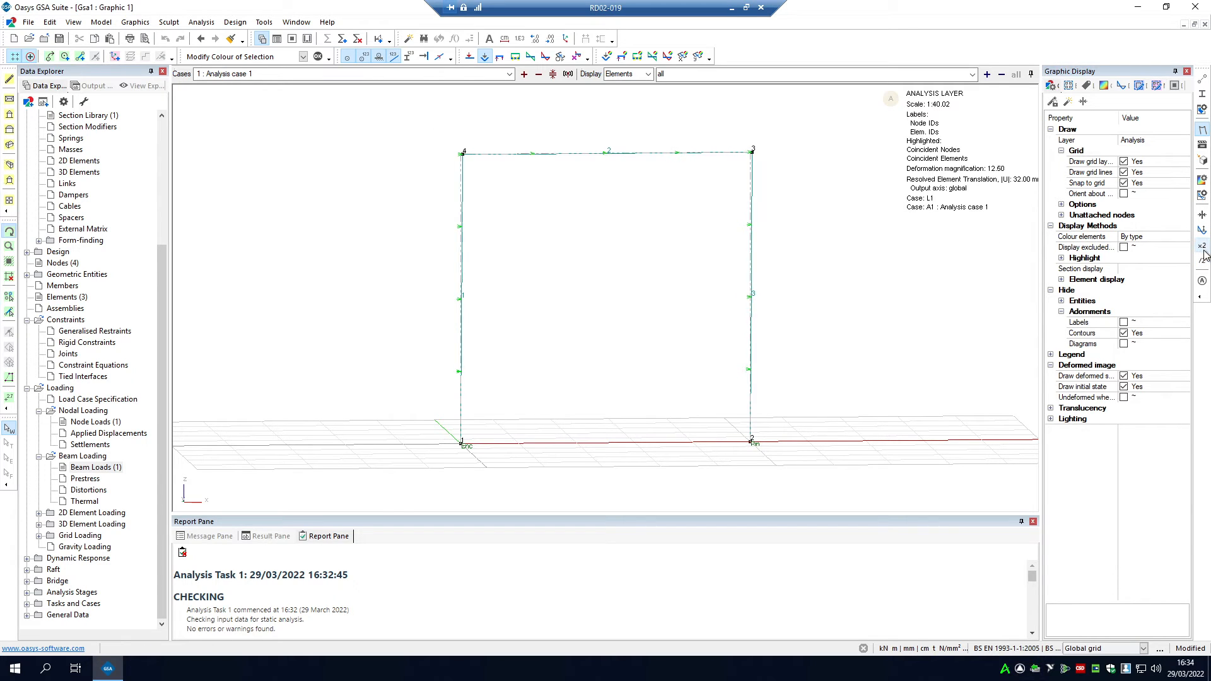
click(1203, 249)
click(1203, 249)
click(1202, 249)
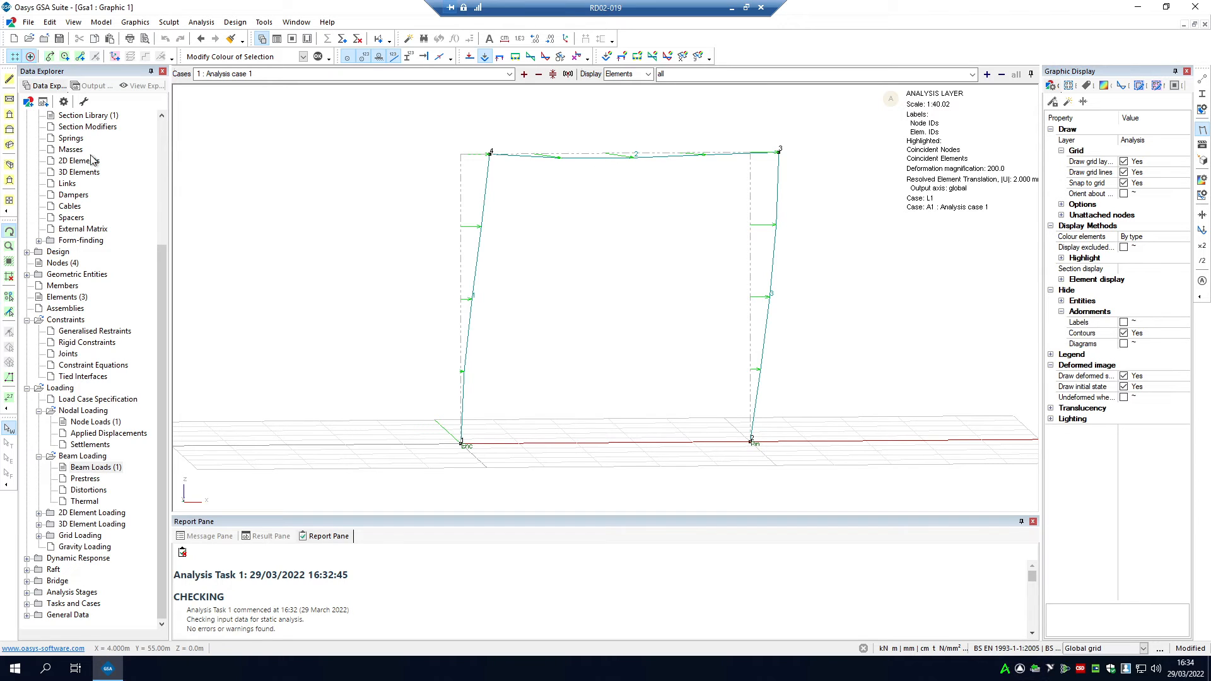
Step: Annotate the resolved displacement values along both columns and the top beam
click(8, 400)
drag(646, 313, 523, 467)
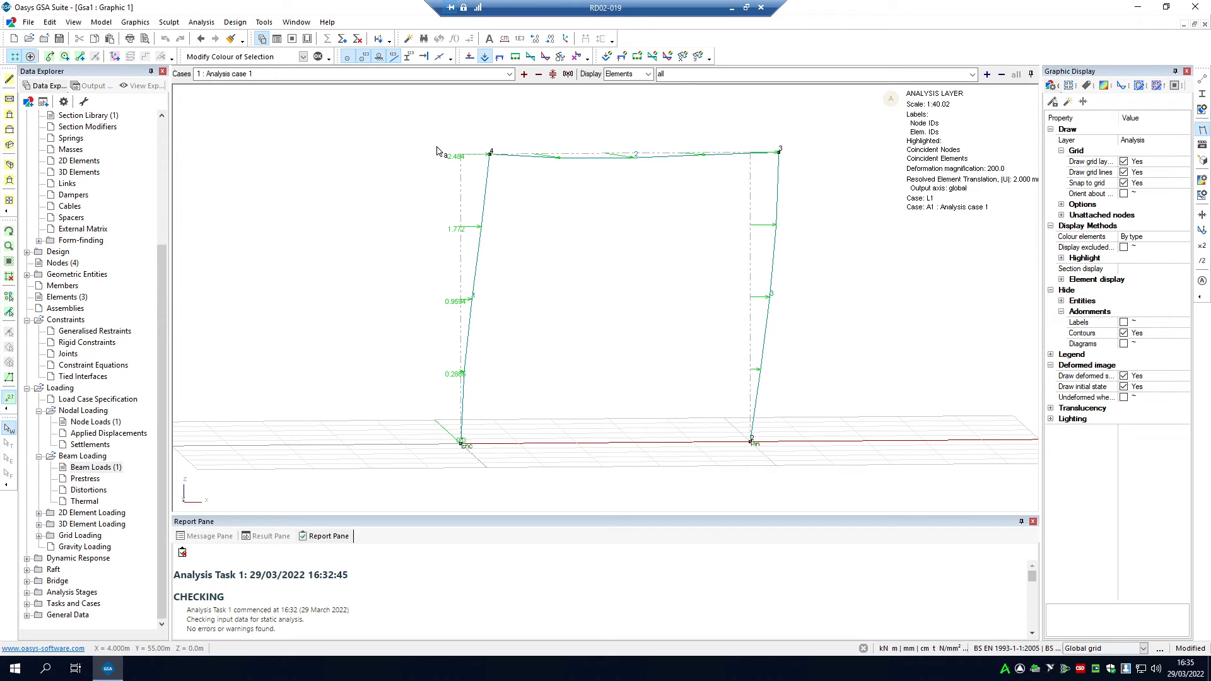
drag(398, 123, 509, 444)
drag(527, 156, 806, 179)
drag(428, 162, 841, 472)
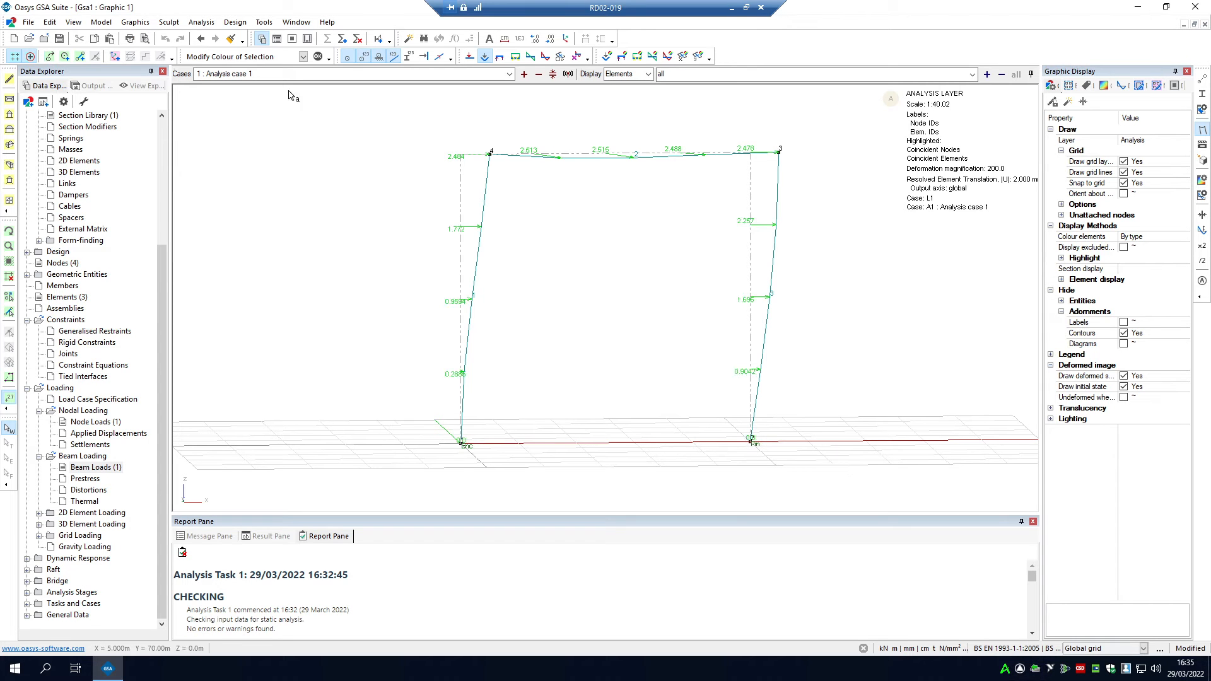
Step: Examine the annotated displacements along the deflected top beam at closer range
click(9, 232)
drag(687, 272, 600, 153)
scroll(600, 153, up, 3)
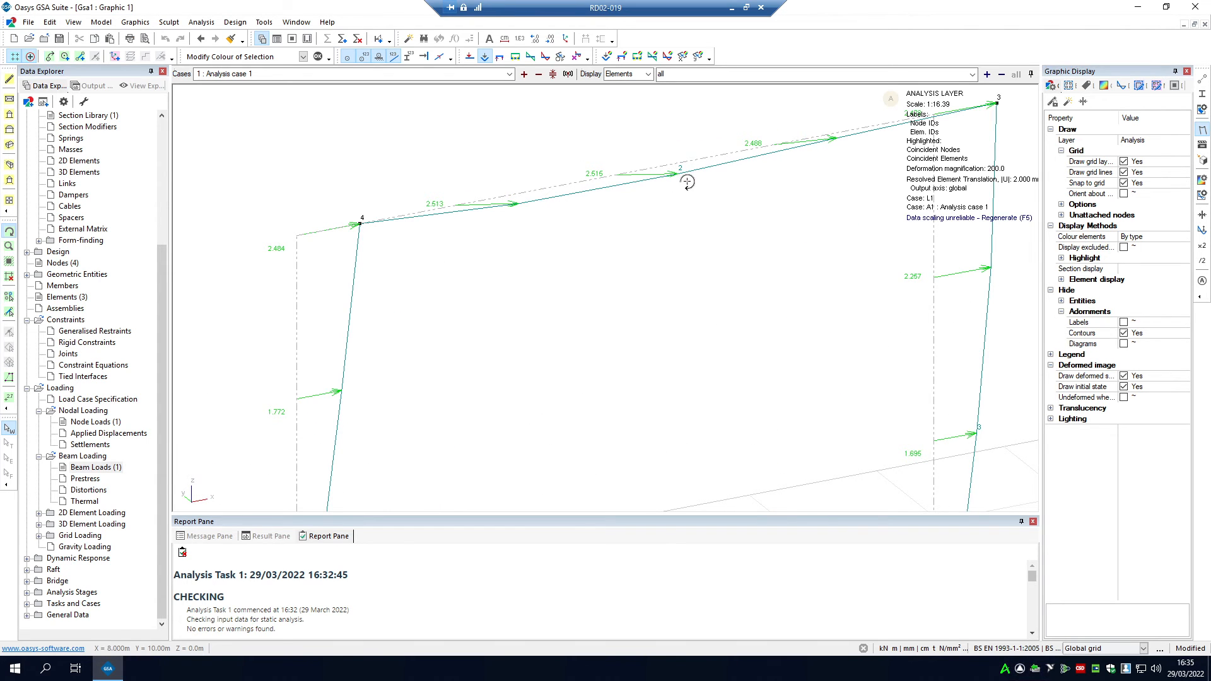
drag(688, 182, 734, 222)
drag(700, 273, 391, 113)
drag(582, 259, 644, 260)
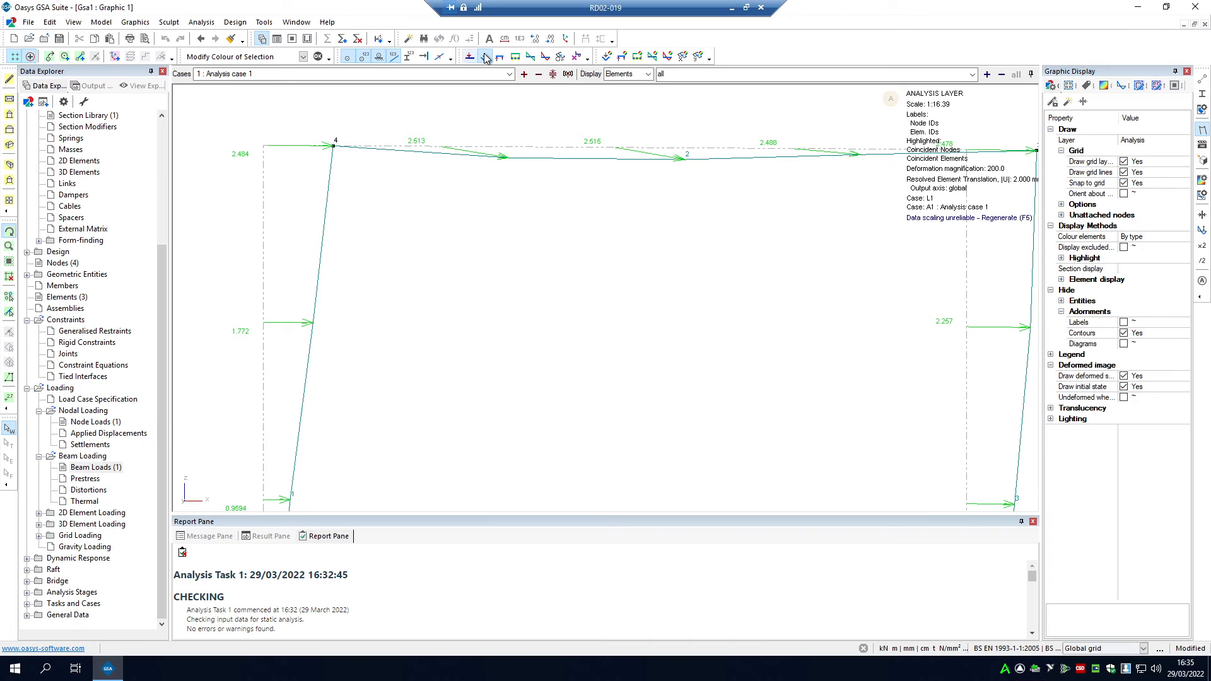
Step: Display the reaction forces and annotate their values at the two column bases, checking each support closely
click(503, 58)
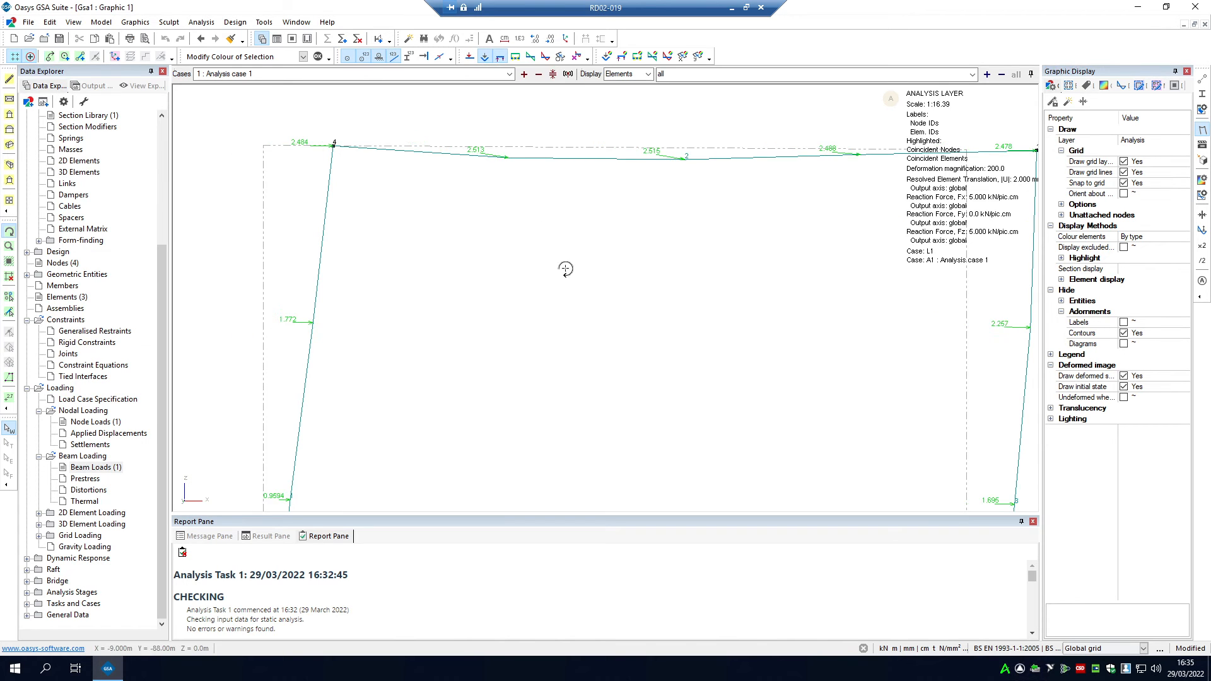
scroll(559, 195, down, 5)
scroll(512, 398, up, 10)
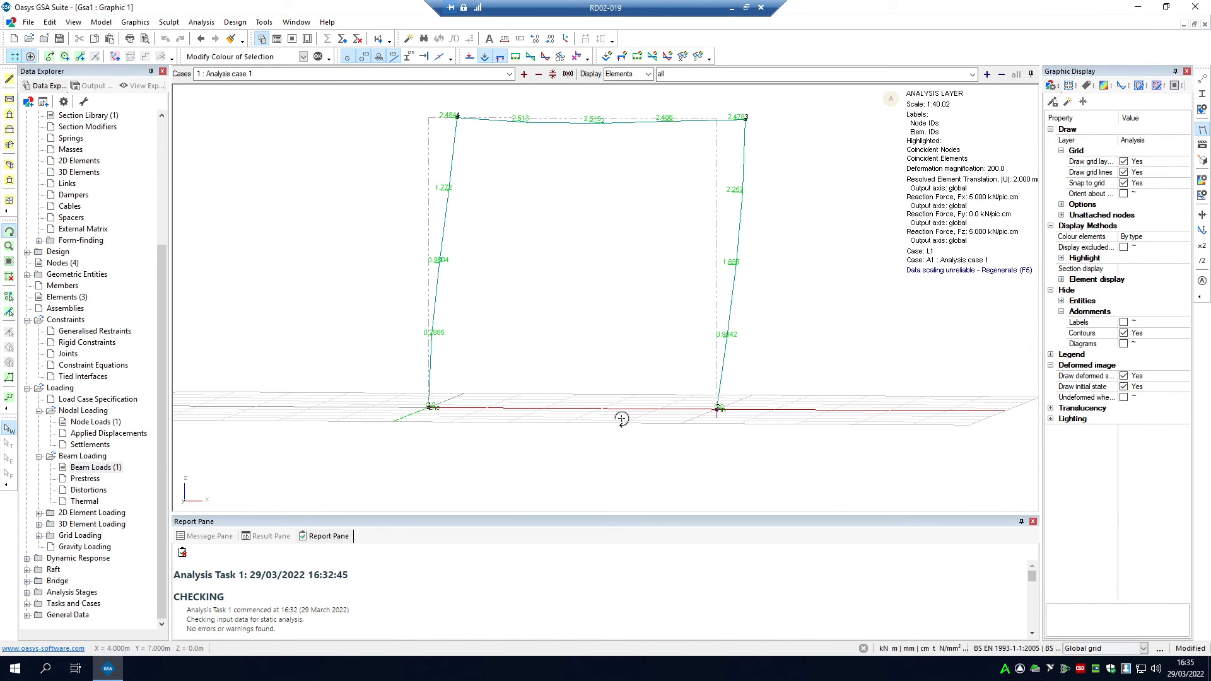
drag(649, 393, 609, 382)
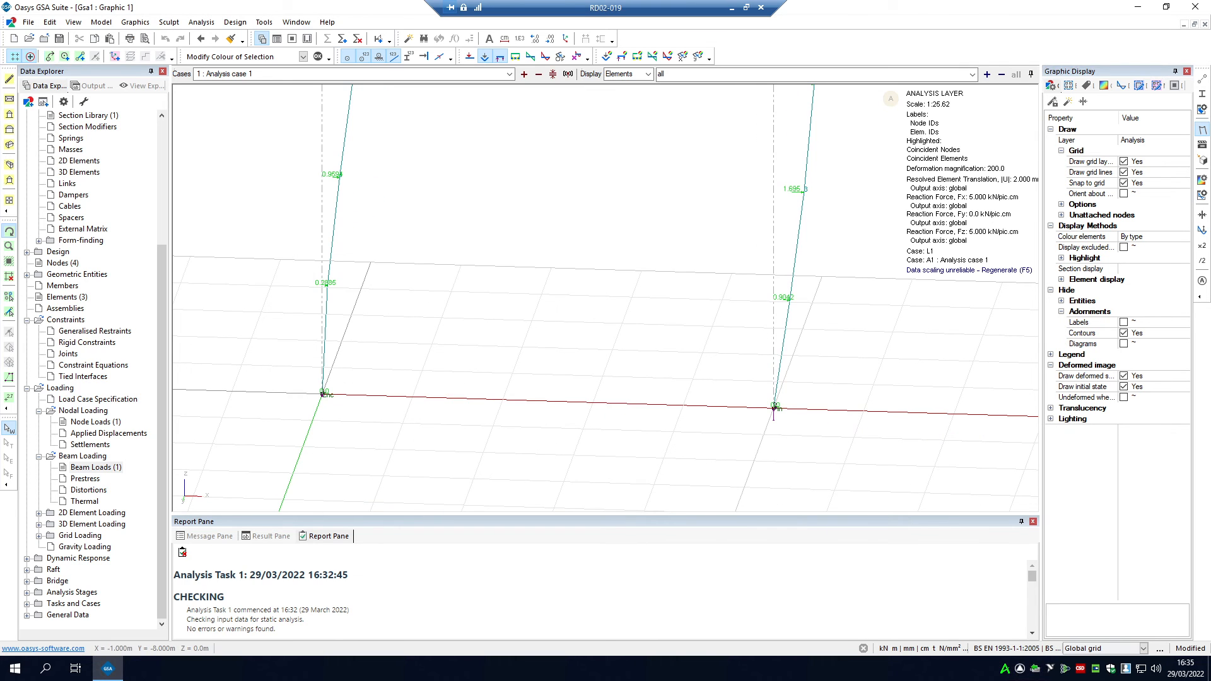
click(9, 398)
drag(277, 350, 846, 492)
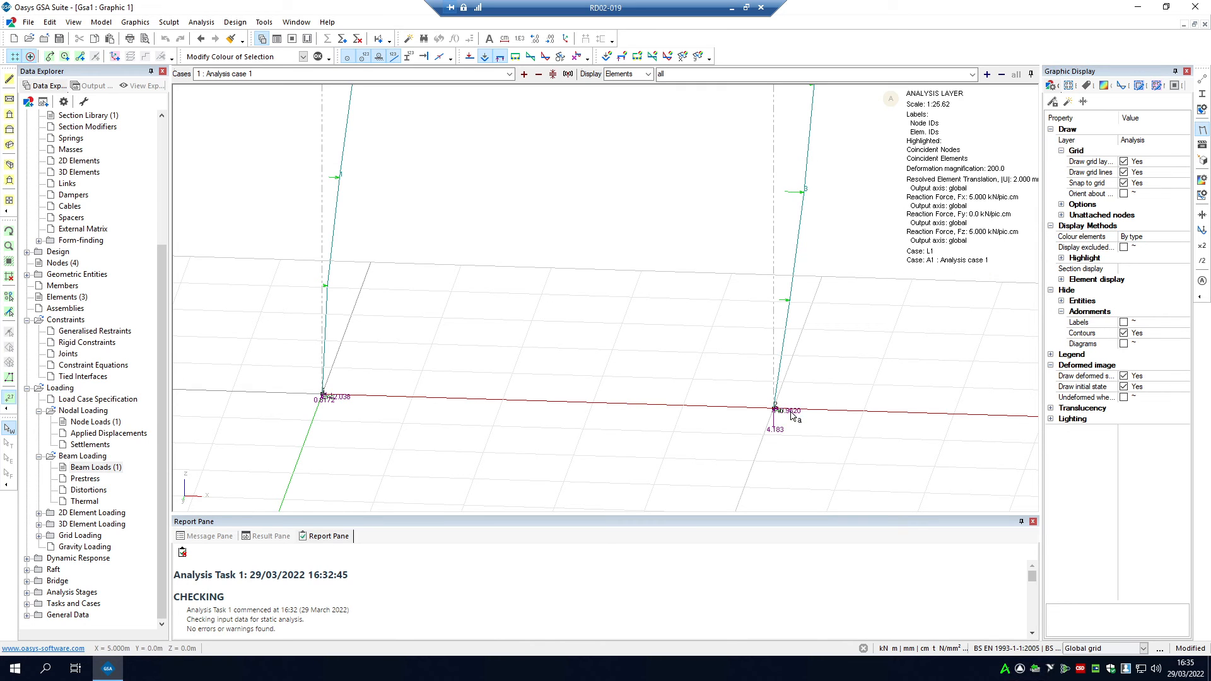
scroll(356, 392, up, 5)
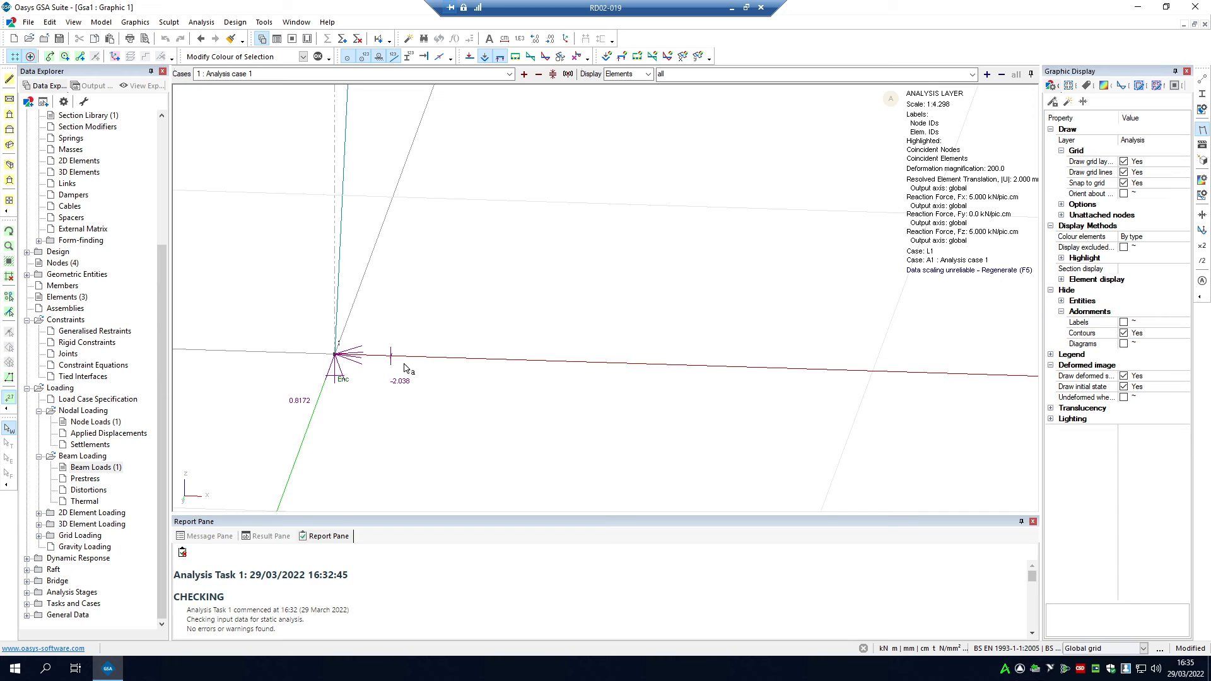
scroll(388, 363, down, 6)
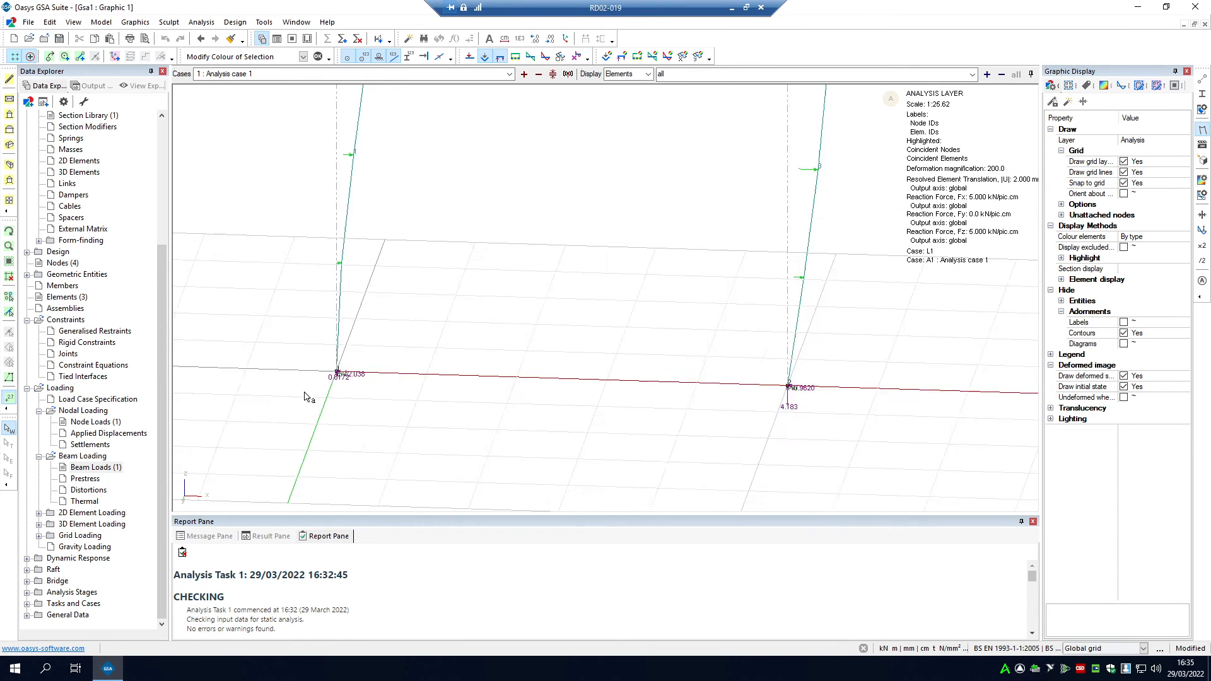
scroll(603, 389, up, 3)
scroll(604, 390, up, 1)
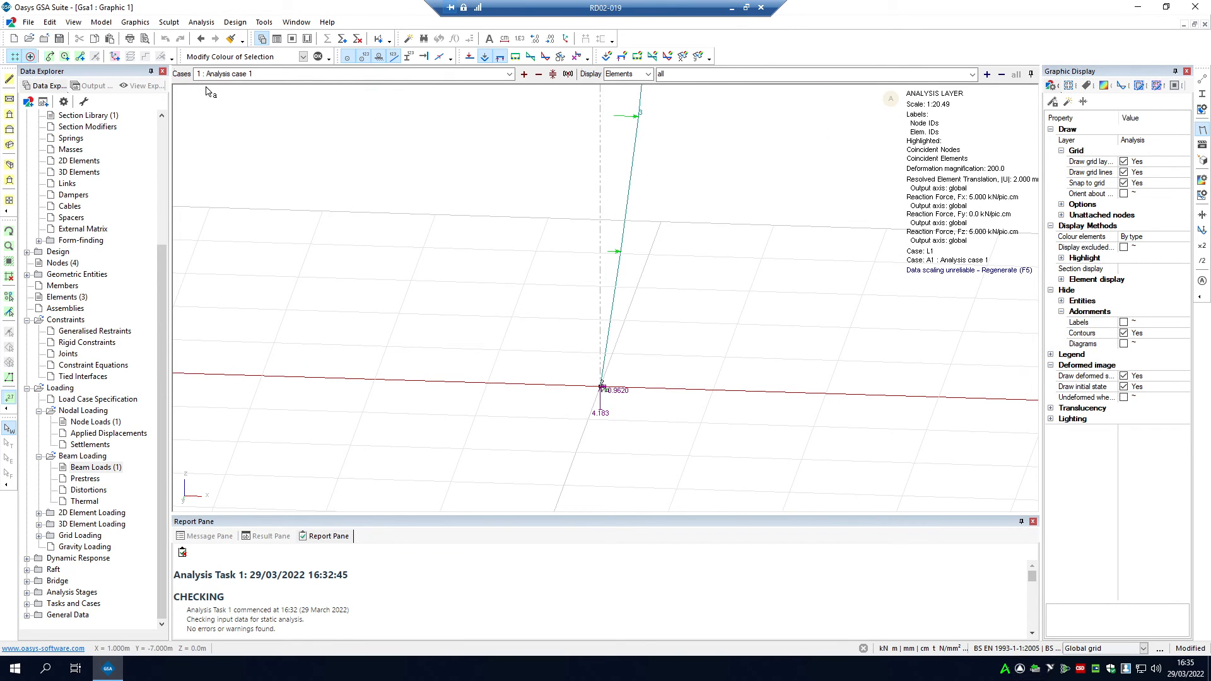
Step: Replace the displacement and reaction diagrams with the axial force Fx diagram, annotated on all three elements
click(516, 56)
scroll(451, 297, up, 2)
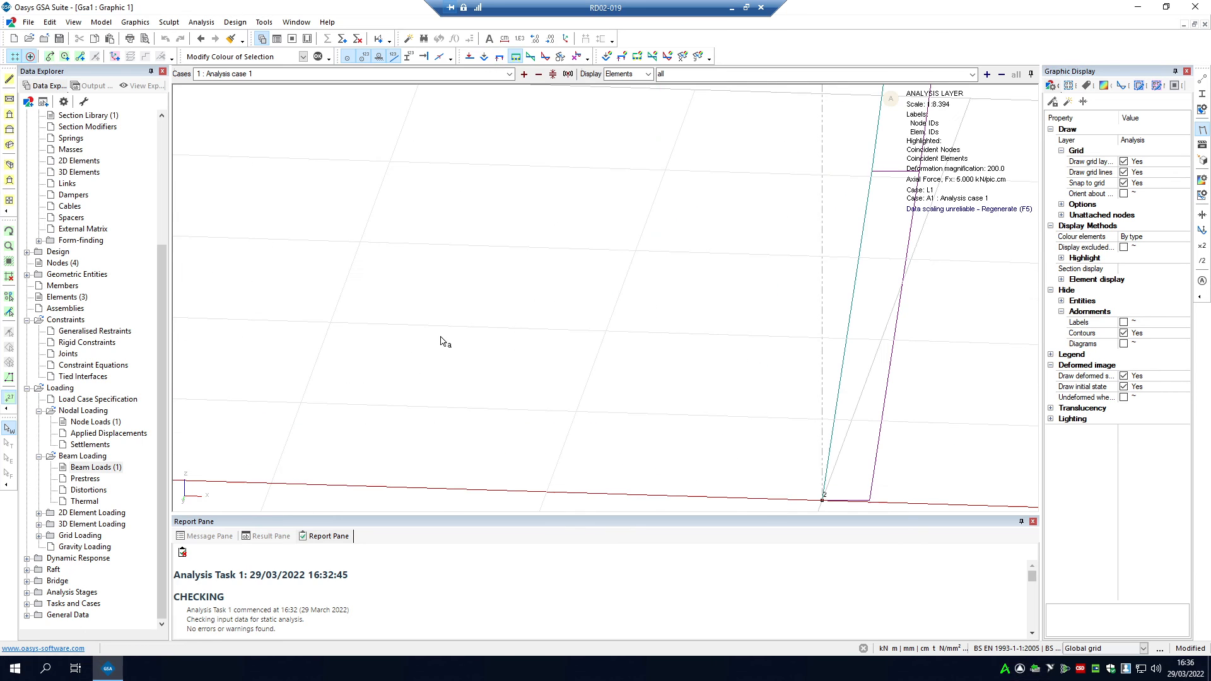
scroll(440, 335, down, 3)
scroll(439, 331, down, 4)
drag(554, 148, 287, 355)
scroll(393, 243, up, 2)
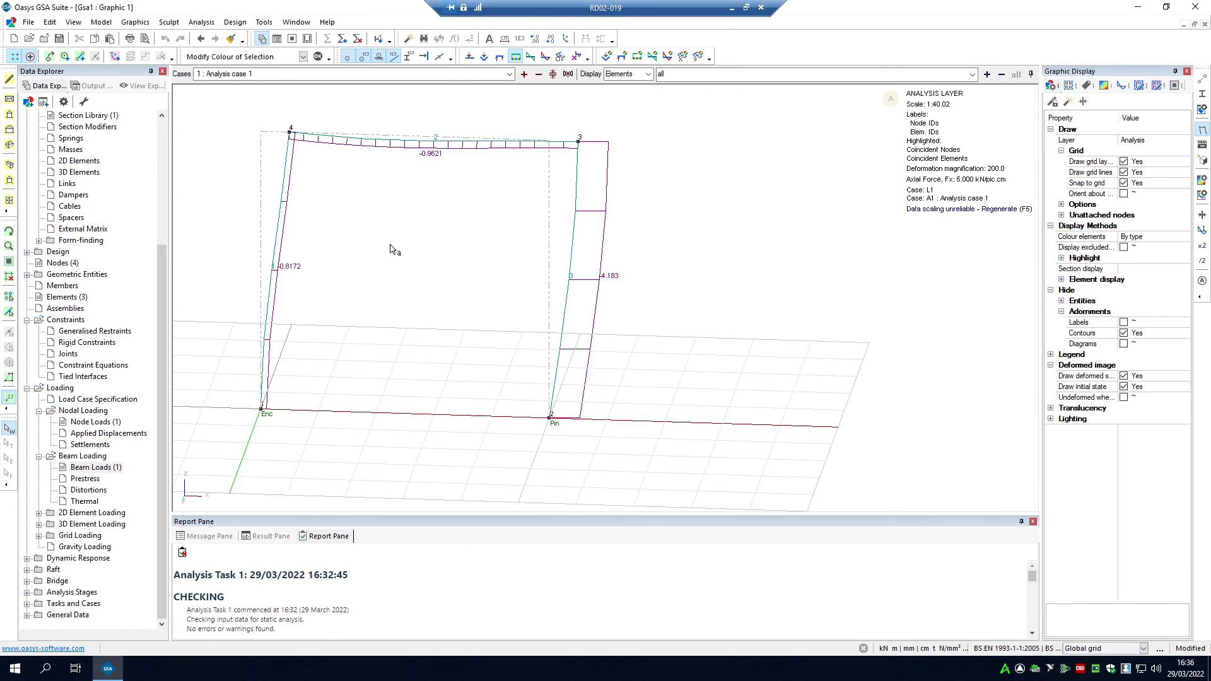
Step: View the shear force Fz diagram, switch to the Myy moment diagram and annotate its values across the whole frame
click(531, 56)
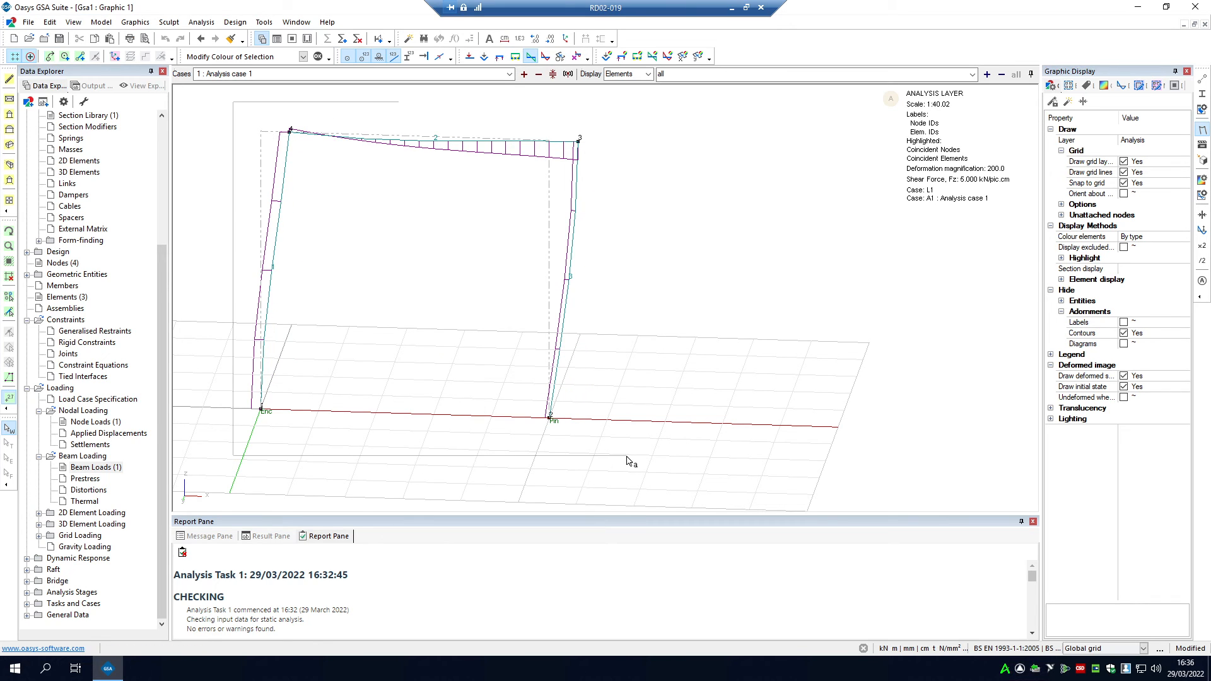
click(546, 56)
drag(634, 96, 228, 442)
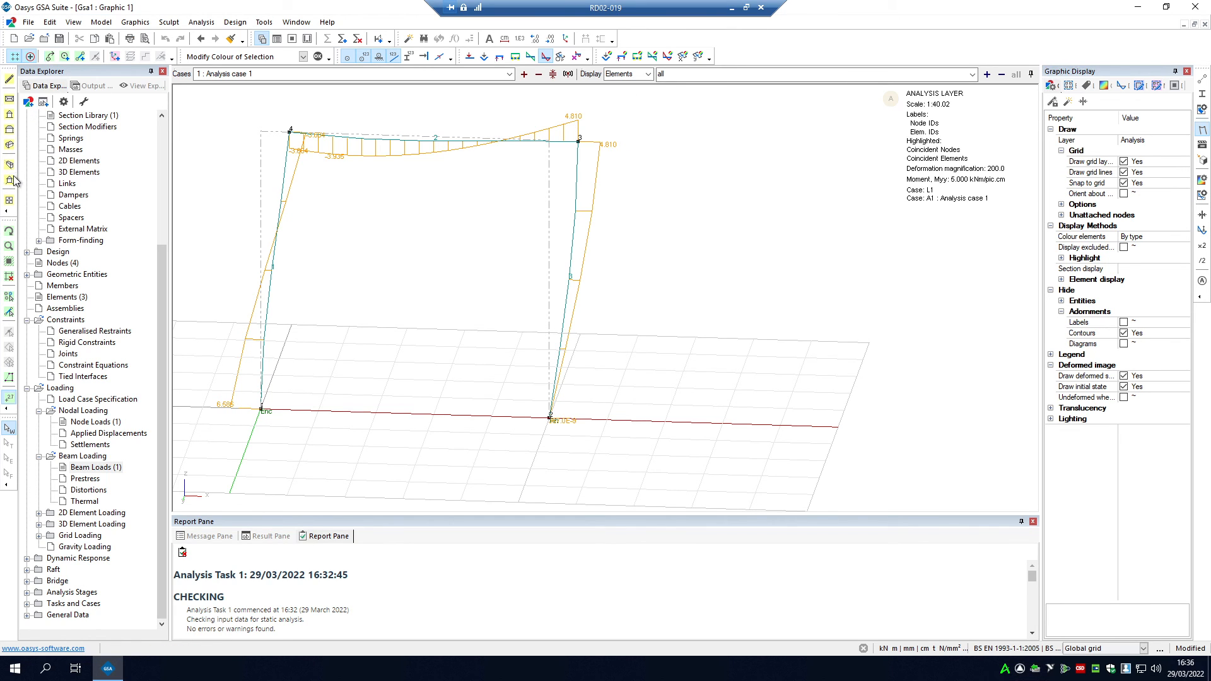
Step: Examine the annotated Myy bending moment diagram on the deflected frame from several distances and viewing angles
click(9, 231)
scroll(841, 132, up, 1)
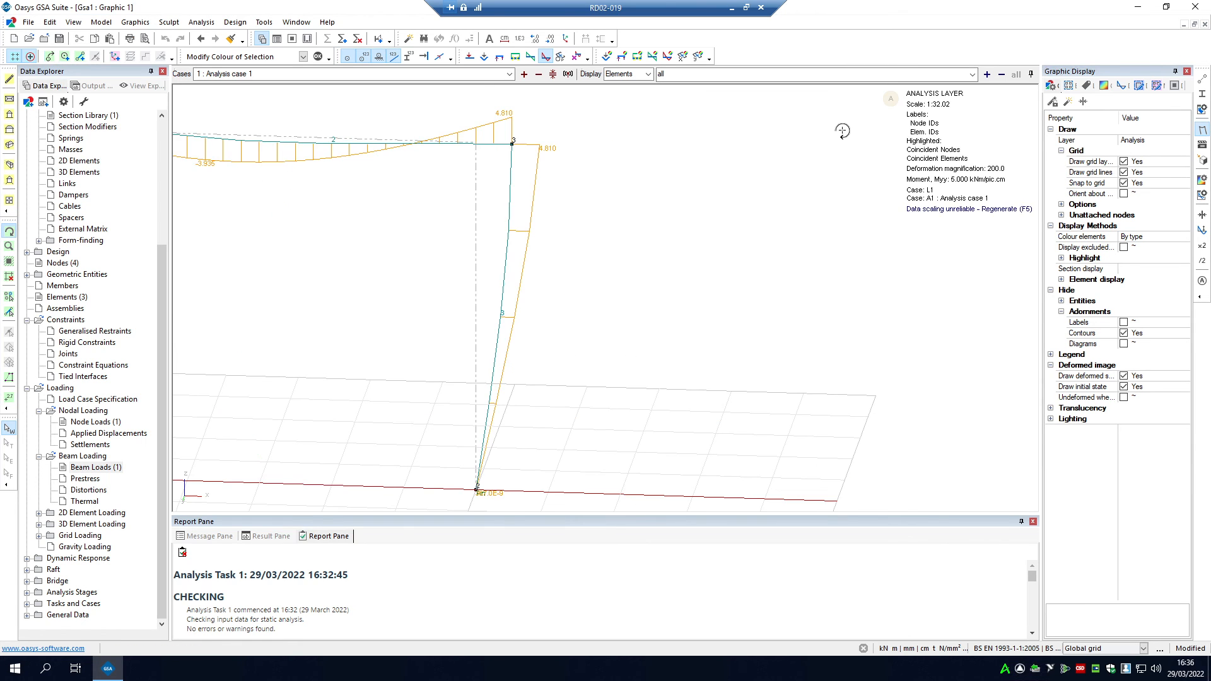
scroll(846, 129, down, 3)
scroll(514, 109, up, 2)
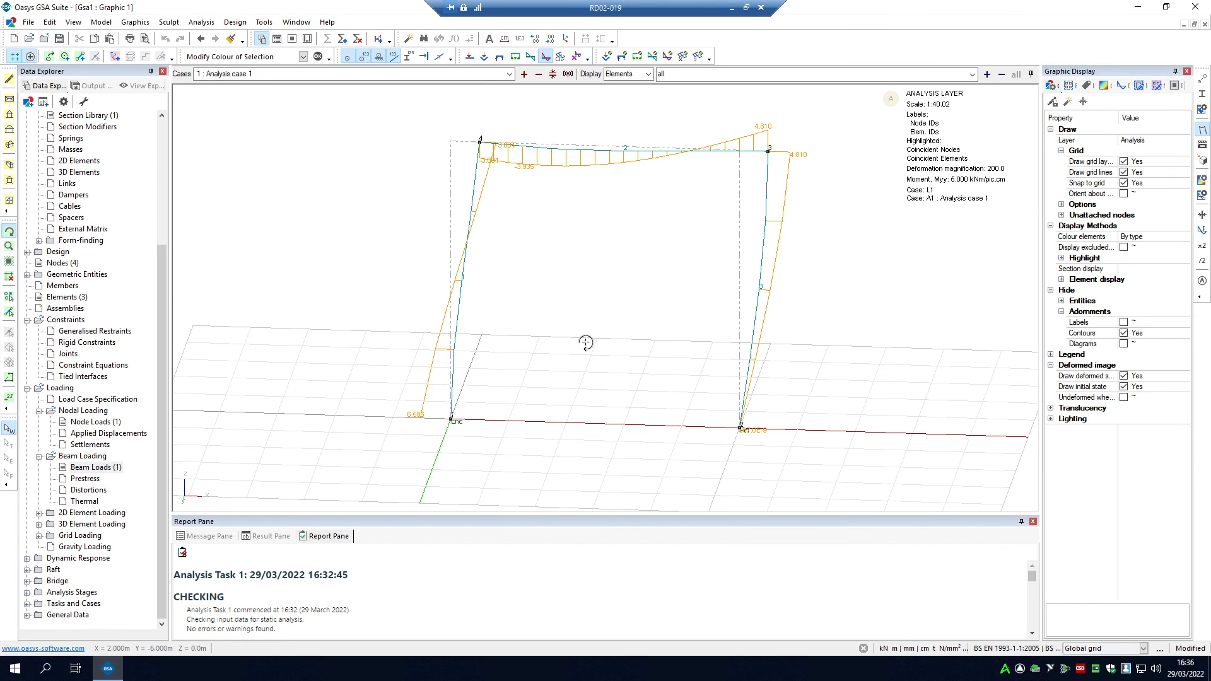
mouse_move(586, 344)
mouse_down()
mouse_move(604, 310)
mouse_move(576, 354)
mouse_up()
scroll(738, 105, up, 1)
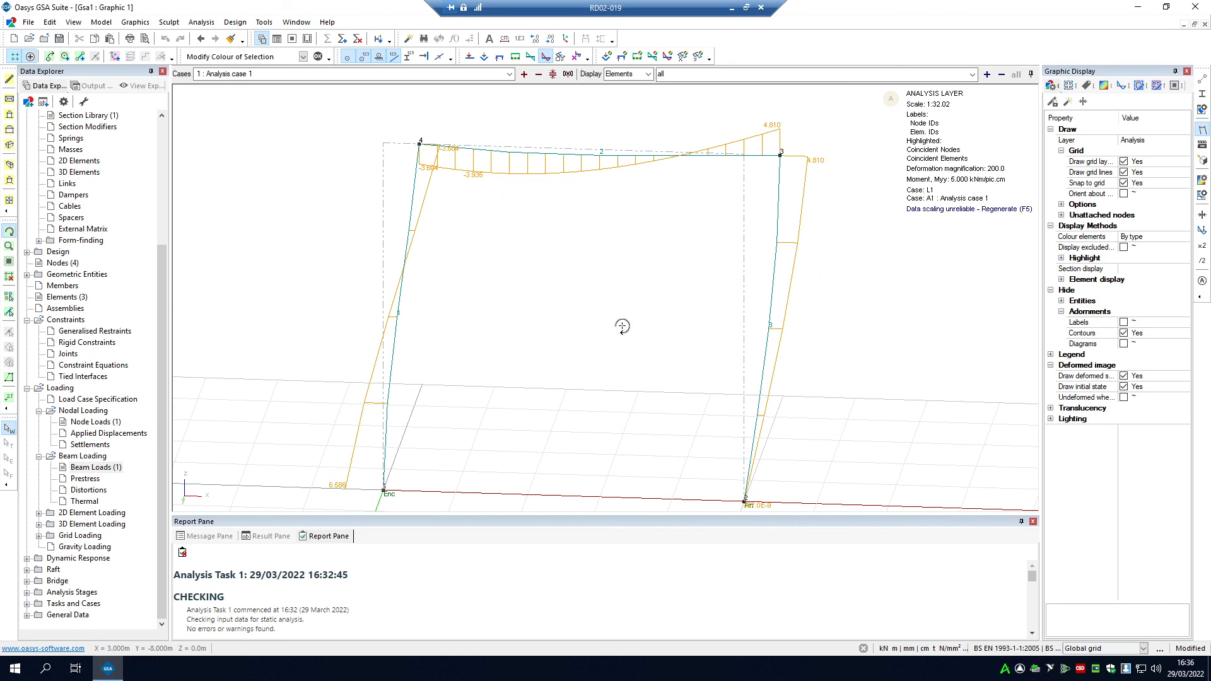
scroll(419, 478, down, 1)
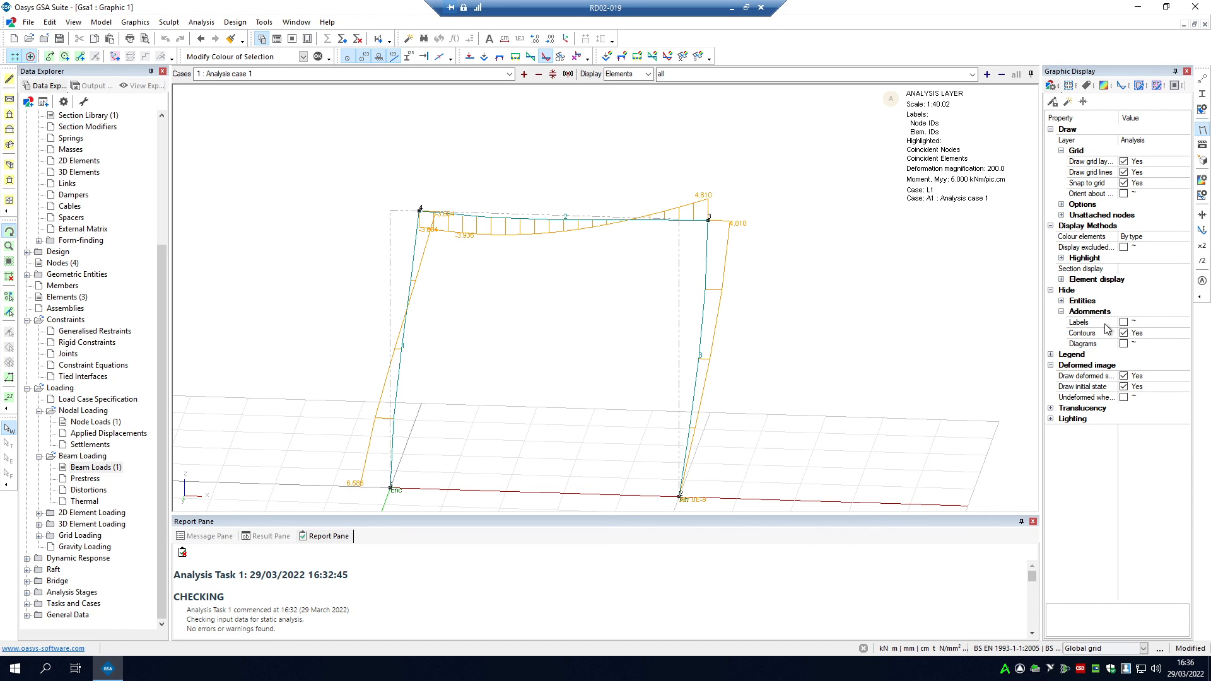
drag(766, 344, 736, 355)
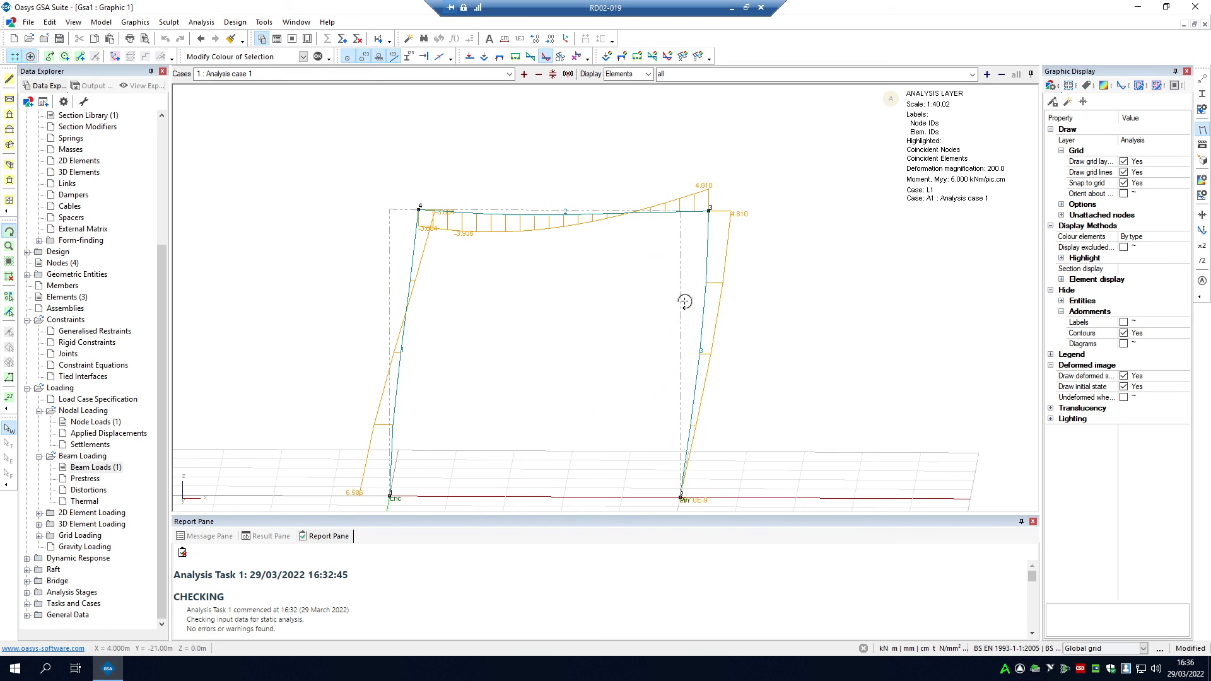
mouse_move(684, 302)
mouse_down()
mouse_move(692, 292)
mouse_move(679, 287)
mouse_move(687, 315)
mouse_up()
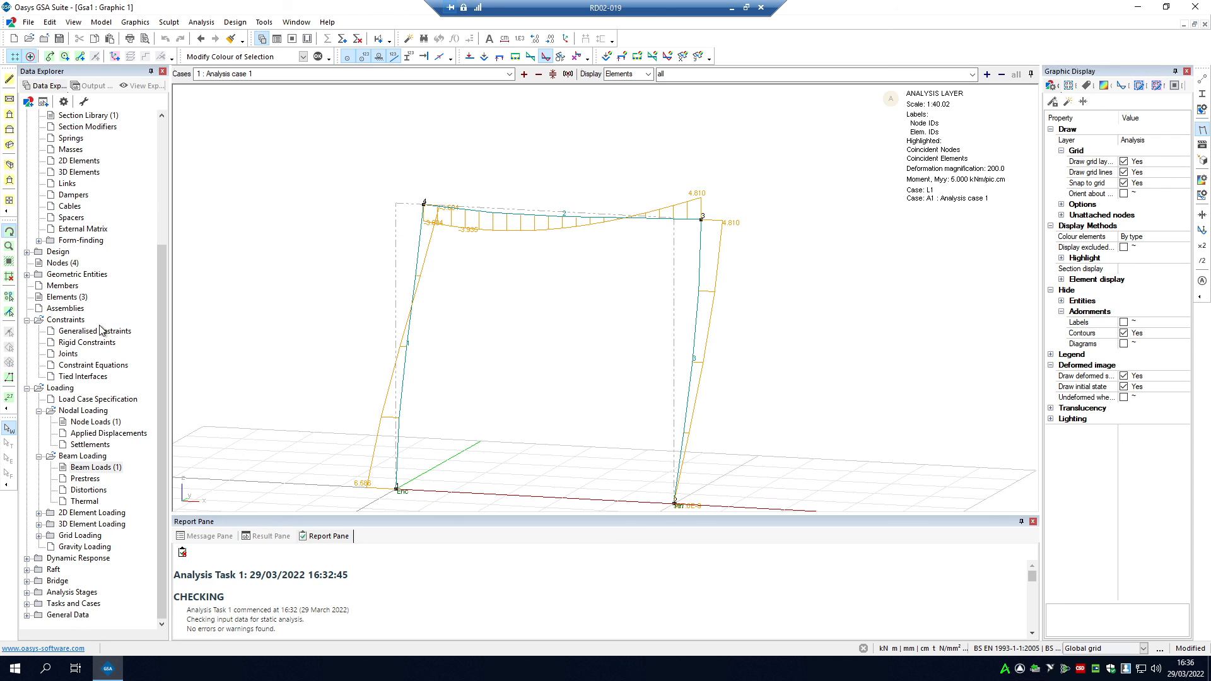
mouse_move(581, 350)
mouse_down()
mouse_move(605, 330)
mouse_move(576, 327)
mouse_move(563, 341)
mouse_move(592, 344)
mouse_move(573, 347)
mouse_move(602, 344)
mouse_up()
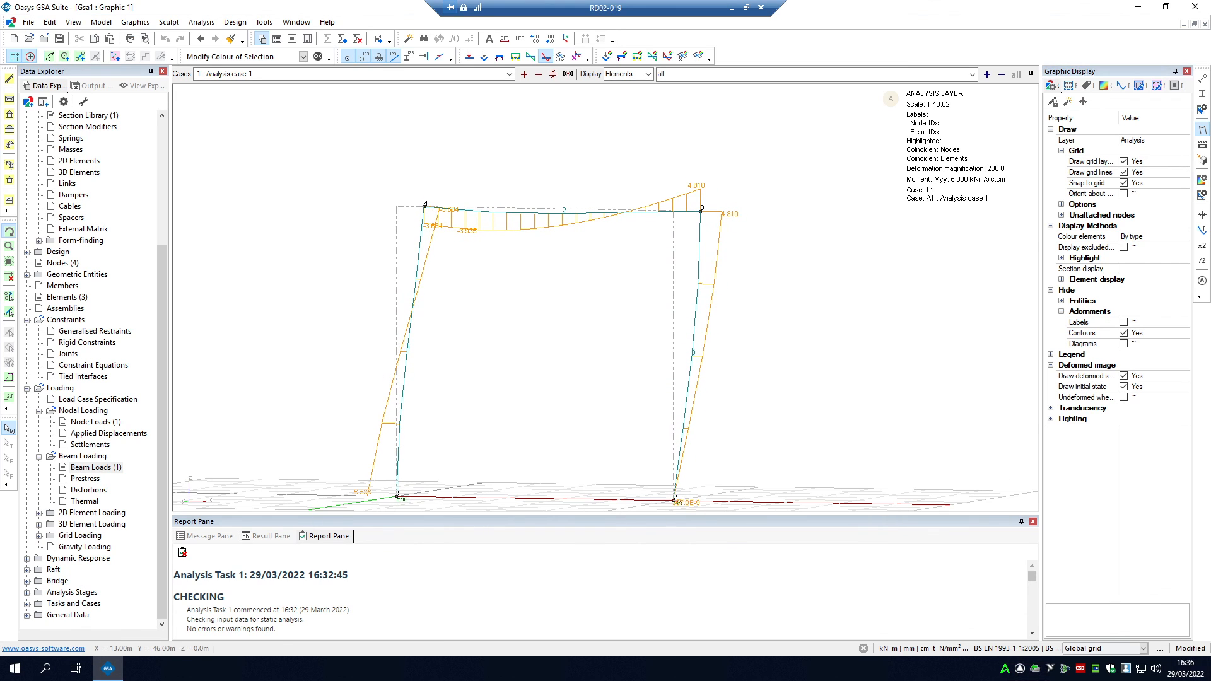